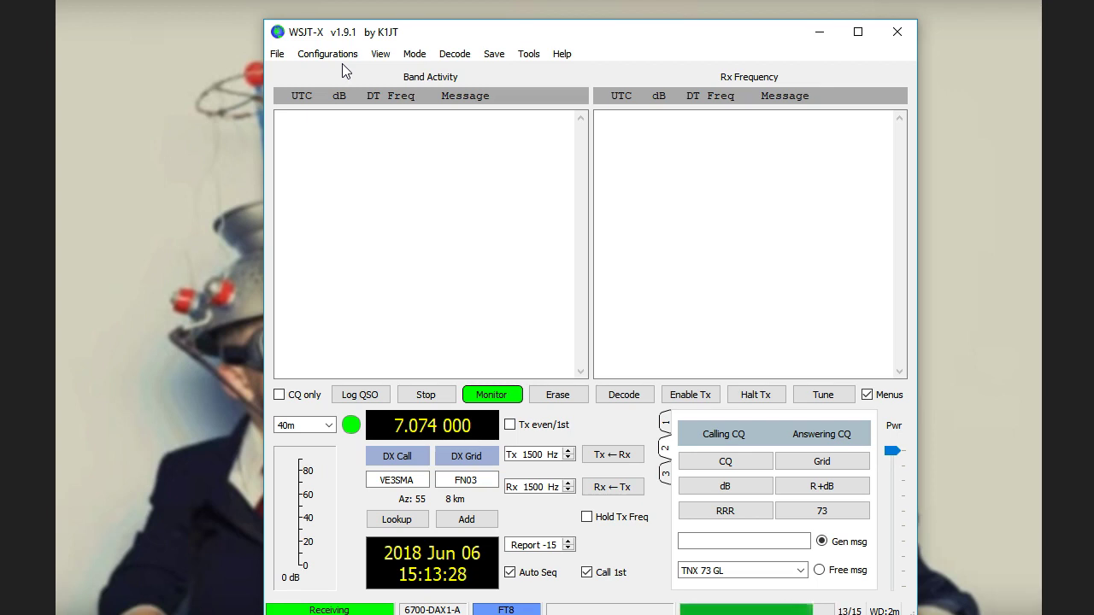
Open the WSJT-X radio settings and select FlexRadio 6xxx as the rig
{"action": "left_click", "coordinate": [275, 54]}
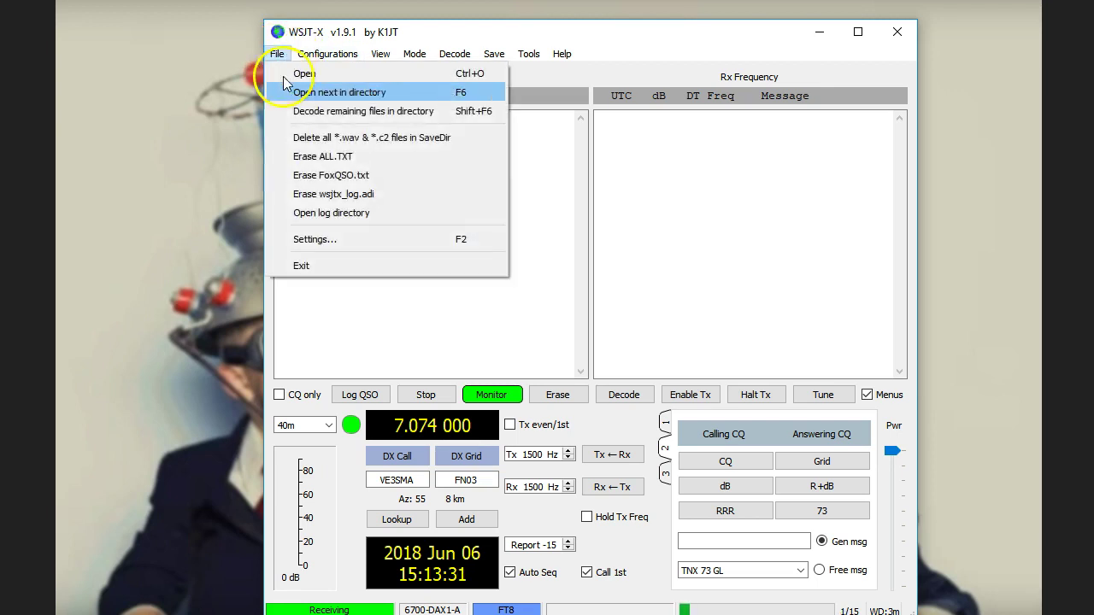
{"action": "left_click", "coordinate": [320, 238]}
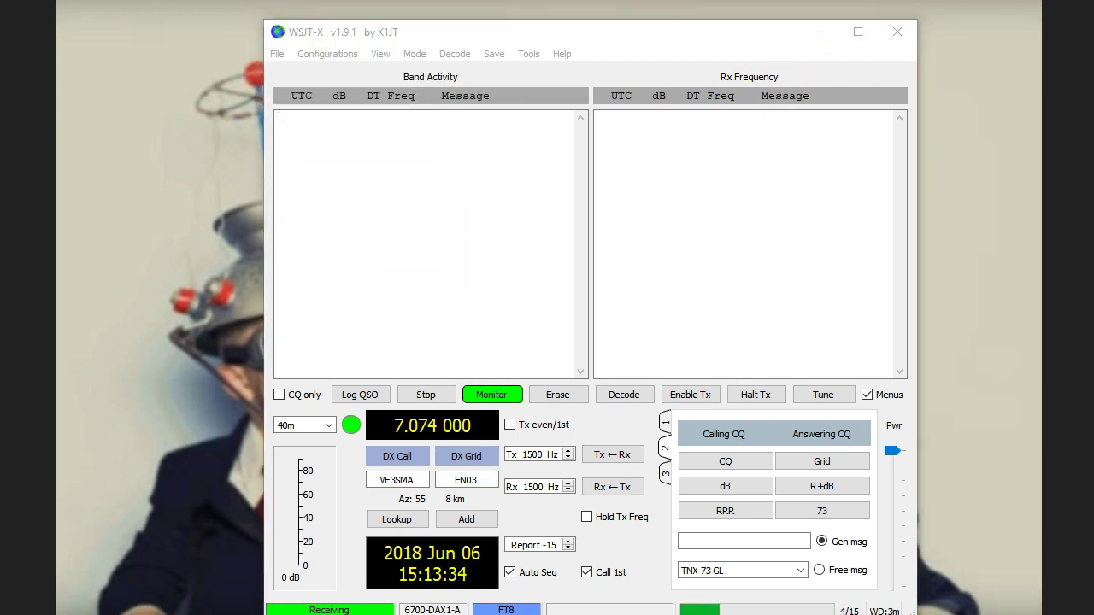
{"action": "left_click_drag", "start_coordinate": [1093, 54], "coordinate": [551, 89]}
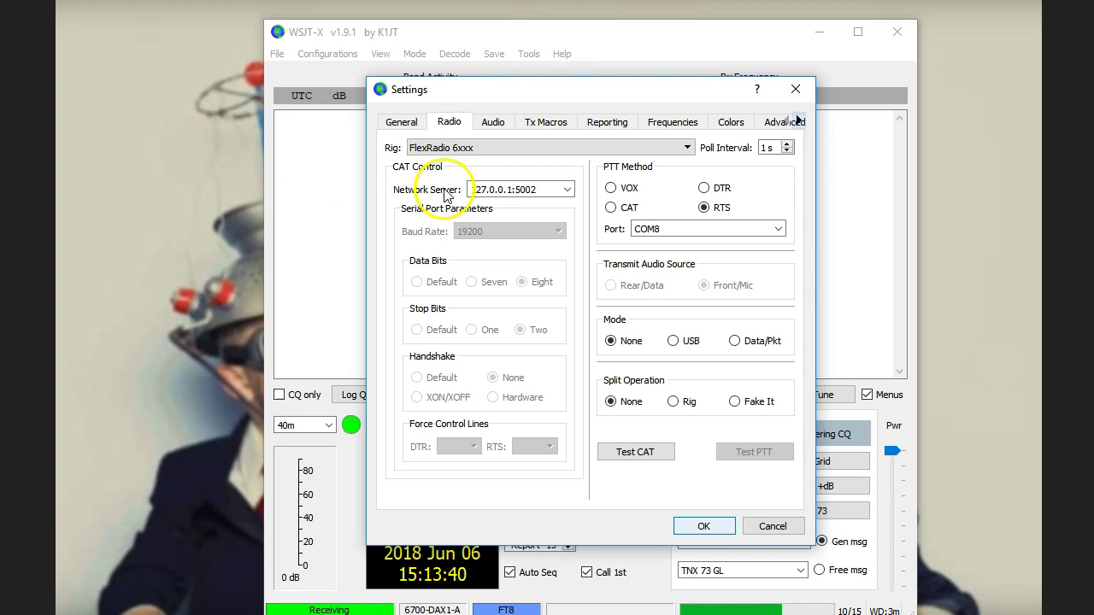
{"action": "left_click", "coordinate": [464, 149]}
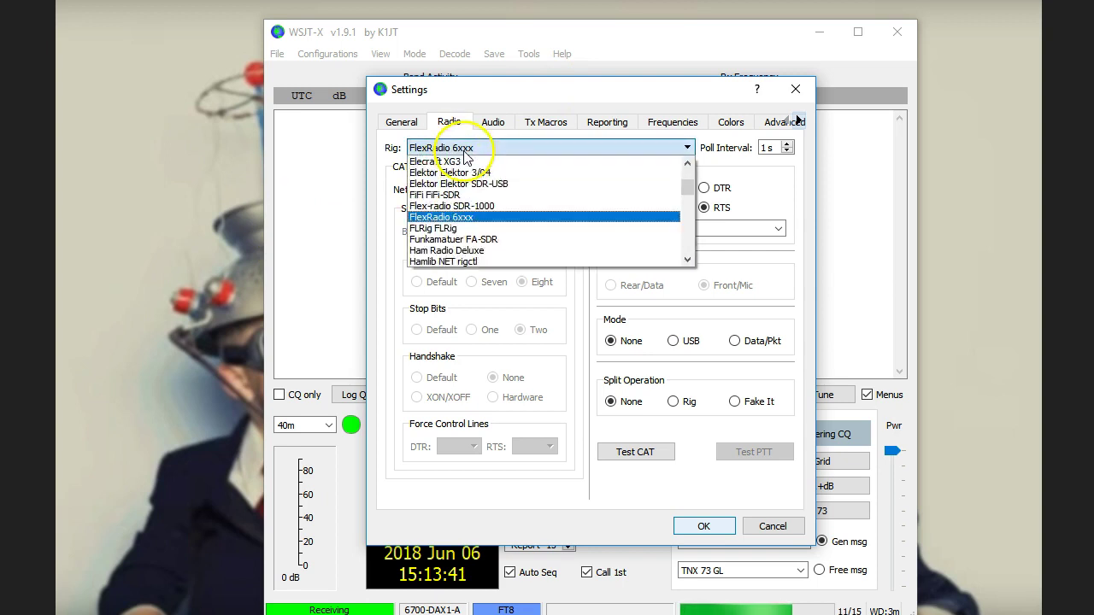
{"action": "left_click", "coordinate": [468, 218]}
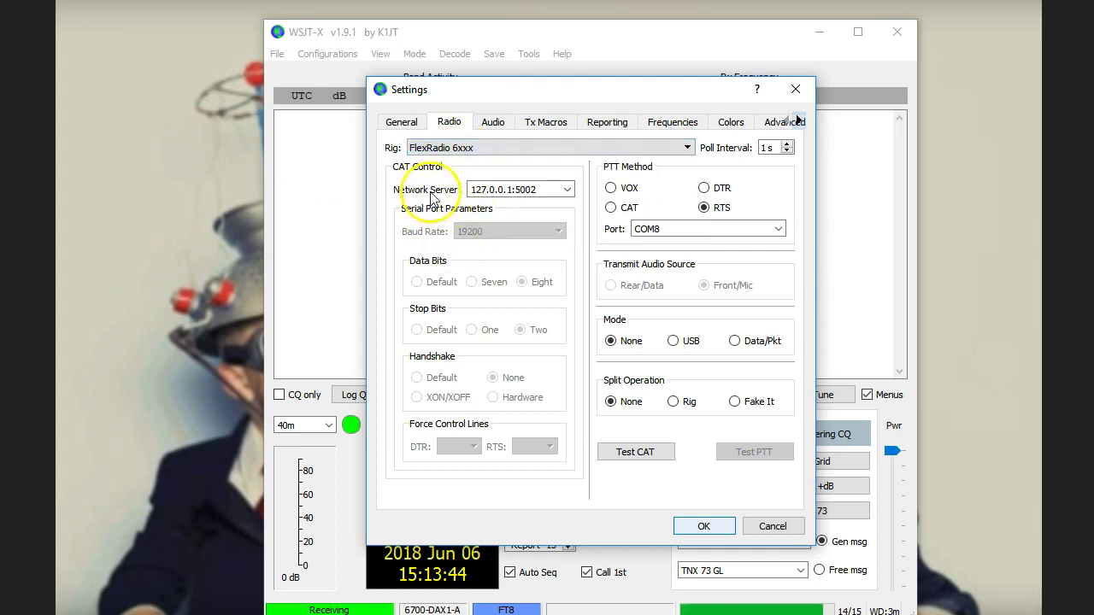
Set the CAT control network server to 127.0.0.1:5003 and move the Settings window aside
{"action": "left_click", "coordinate": [514, 216]}
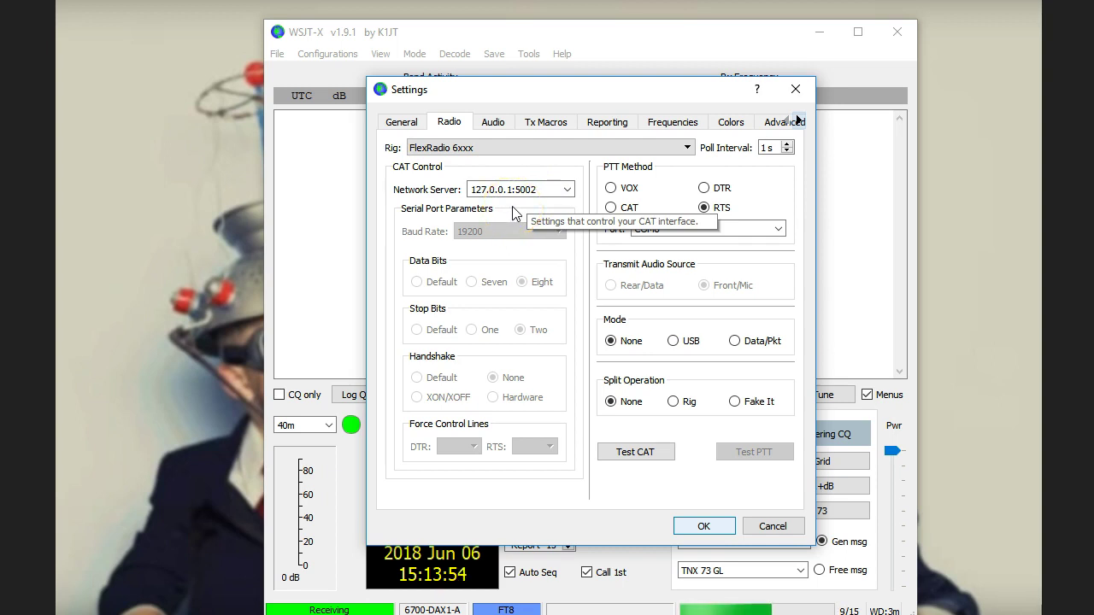
{"action": "left_click", "coordinate": [520, 193]}
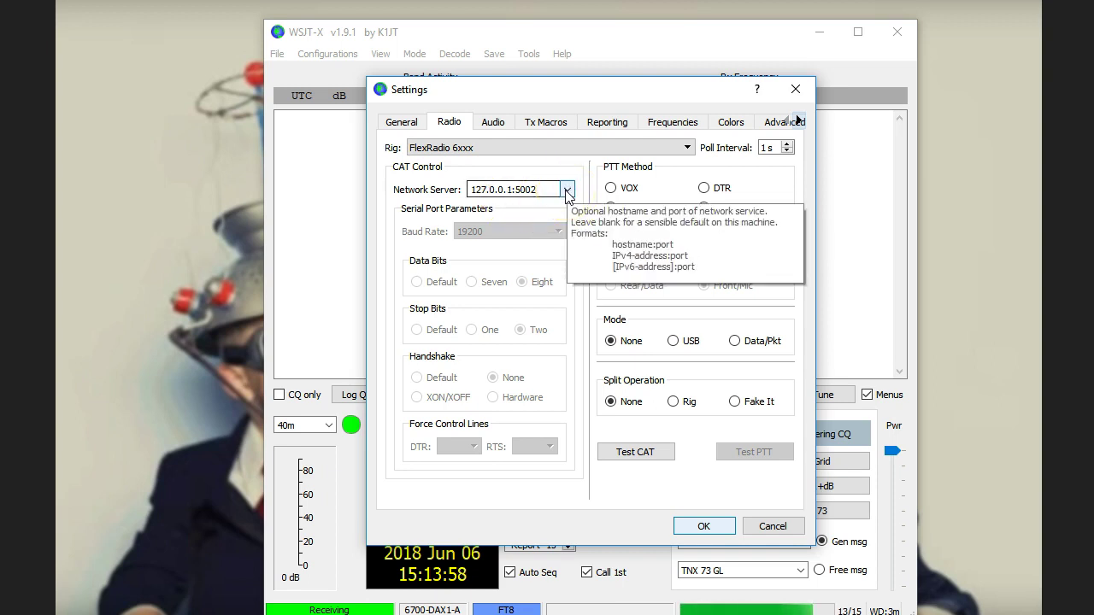
{"action": "left_click", "coordinate": [557, 189]}
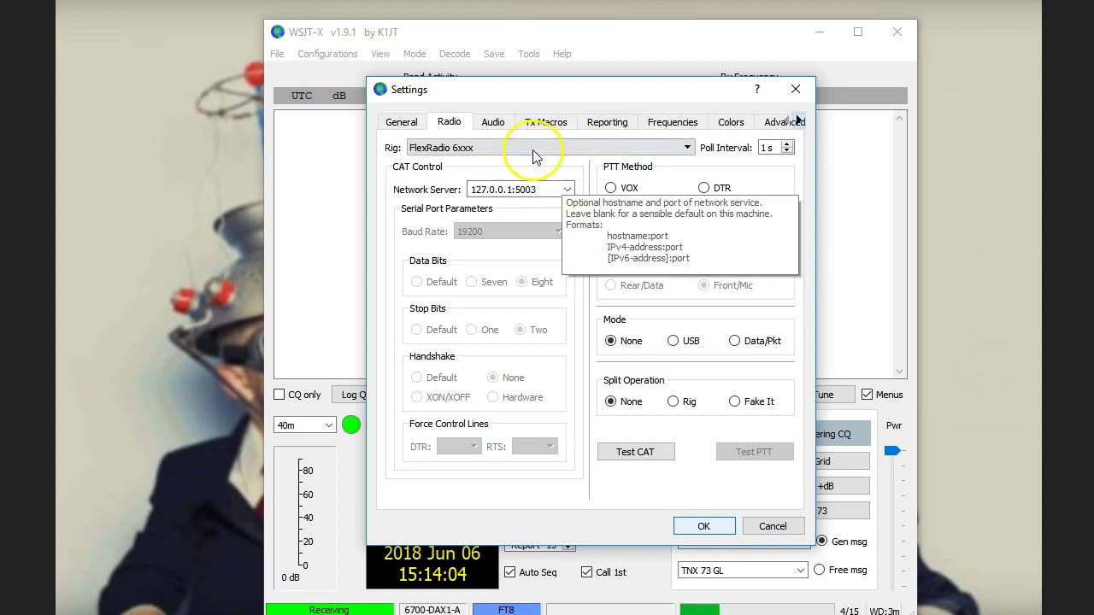
{"action": "left_click_drag", "start_coordinate": [559, 97], "coordinate": [244, 71]}
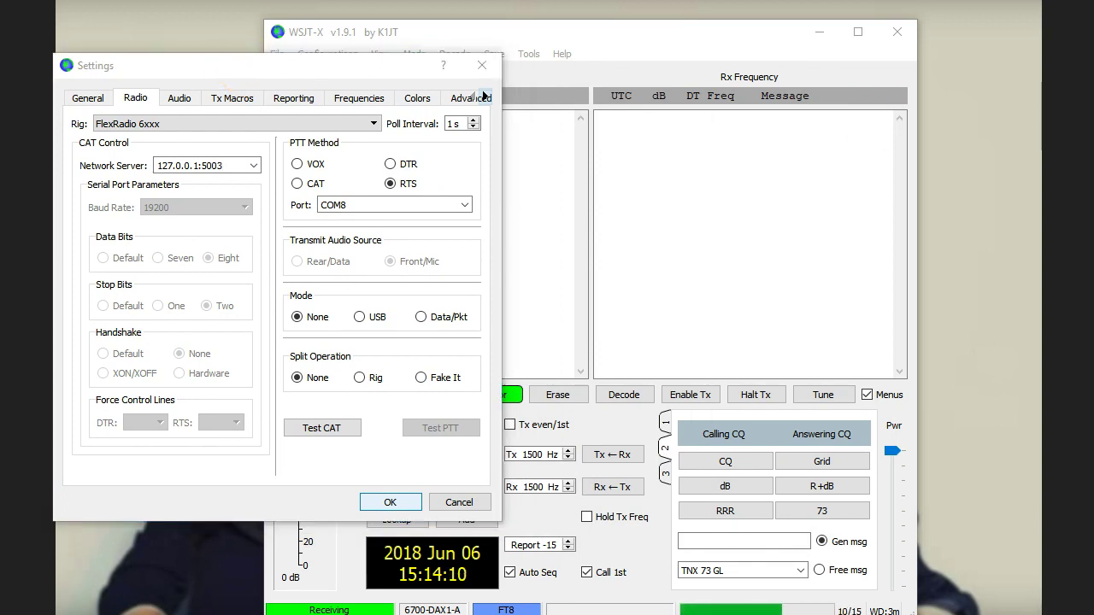
Switch to SmartSDR CAT, add a CAT port of type TCP on port 5003, and run the CAT test in WSJT-X
{"action": "left_click", "coordinate": [681, 53]}
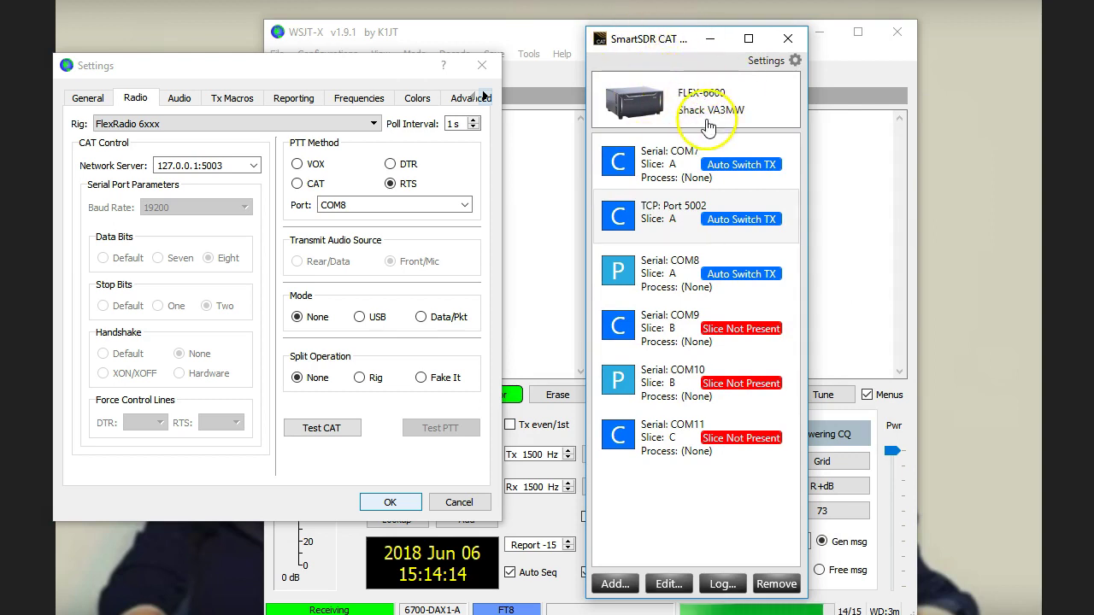
{"action": "left_click", "coordinate": [615, 584]}
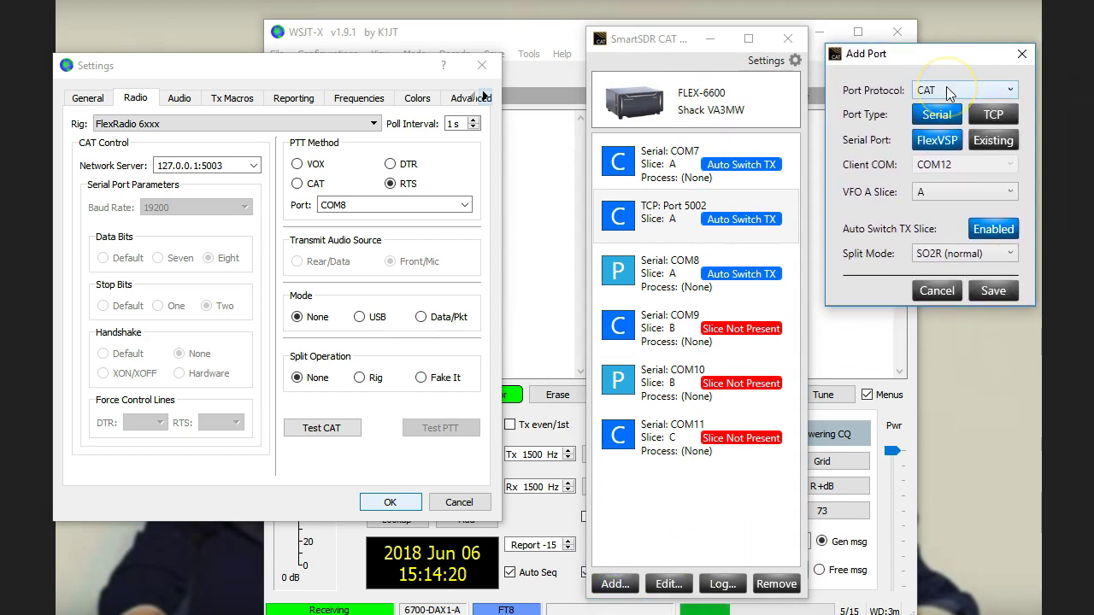
{"action": "left_click", "coordinate": [992, 114]}
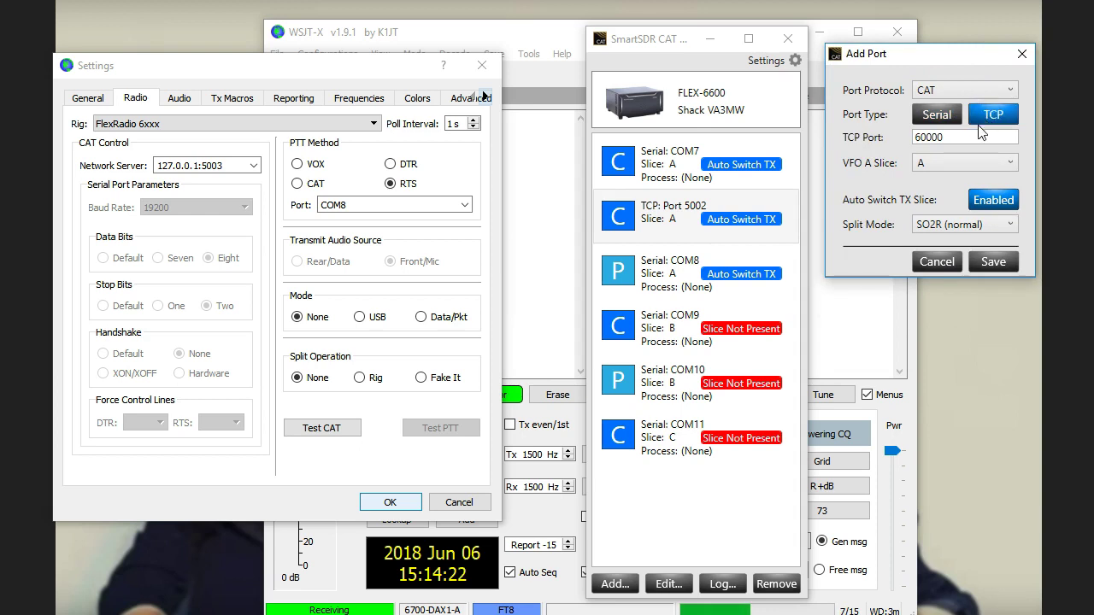
{"action": "double_click", "coordinate": [958, 136]}
{"action": "left_click", "coordinate": [221, 164]}
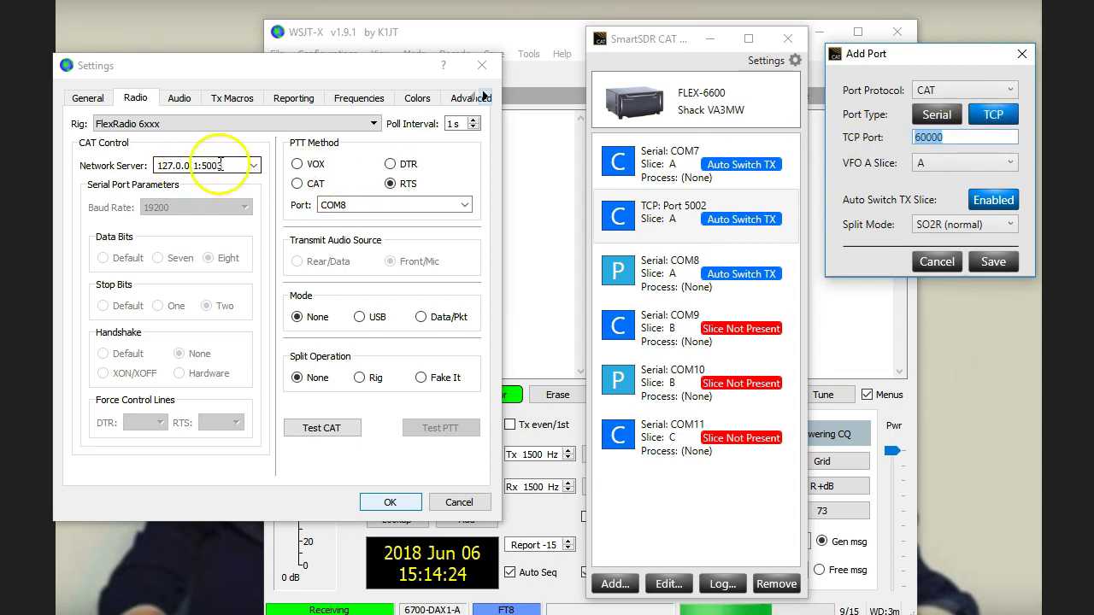
{"action": "type", "text": "5003"}
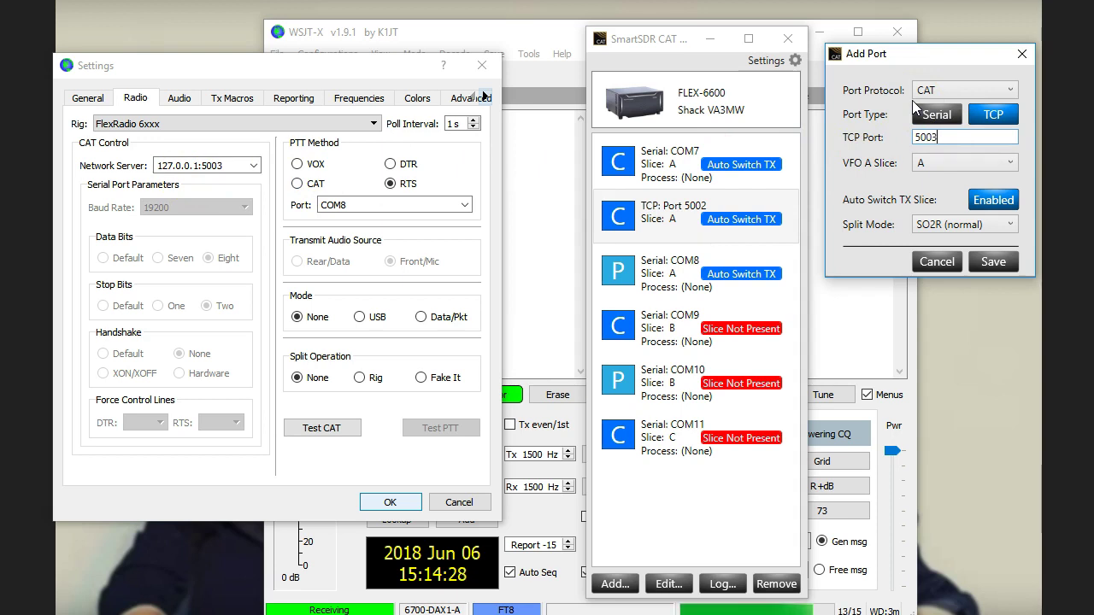
{"action": "left_click", "coordinate": [925, 90]}
{"action": "left_click", "coordinate": [926, 88]}
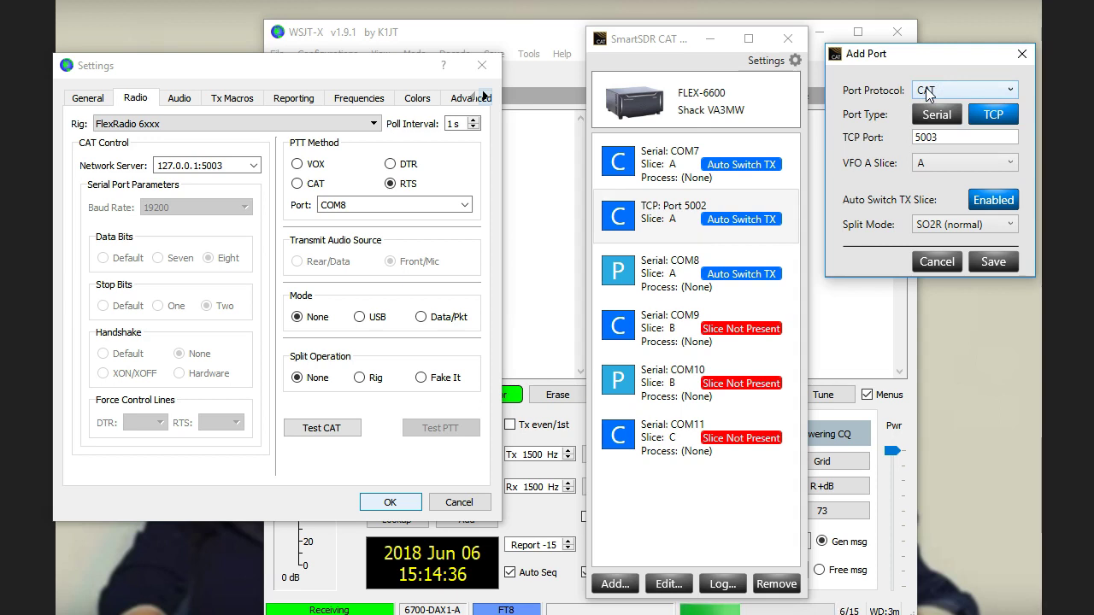
{"action": "left_click", "coordinate": [992, 262]}
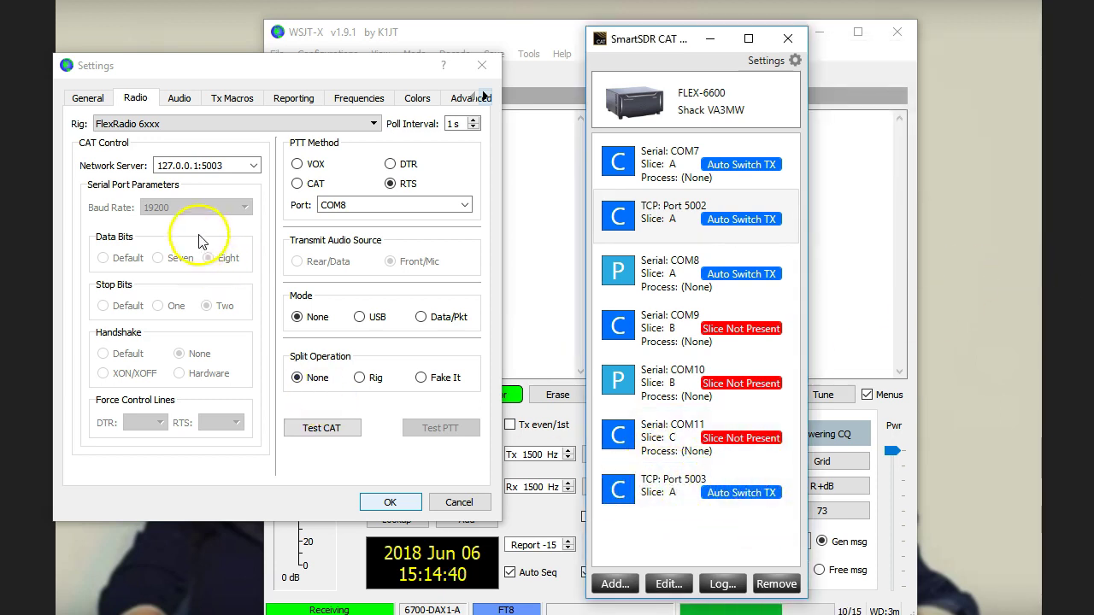
{"action": "left_click", "coordinate": [314, 431]}
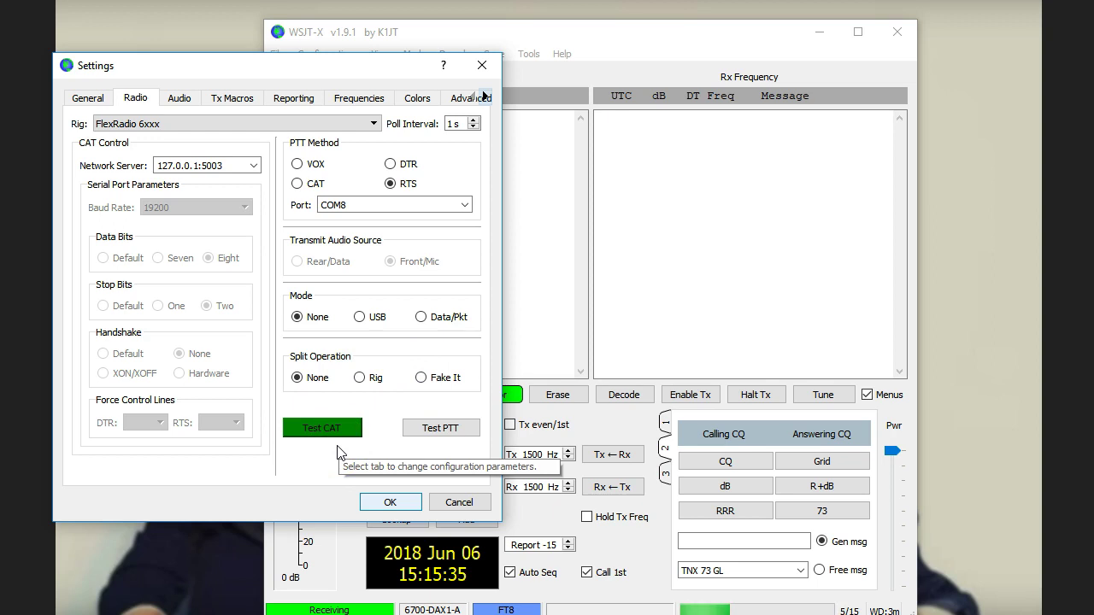
Open the COM8 PTT port in SmartSDR CAT for editing, keep RTS selected as its keying line, and save it
{"action": "left_click_drag", "start_coordinate": [806, 44], "coordinate": [675, 51]}
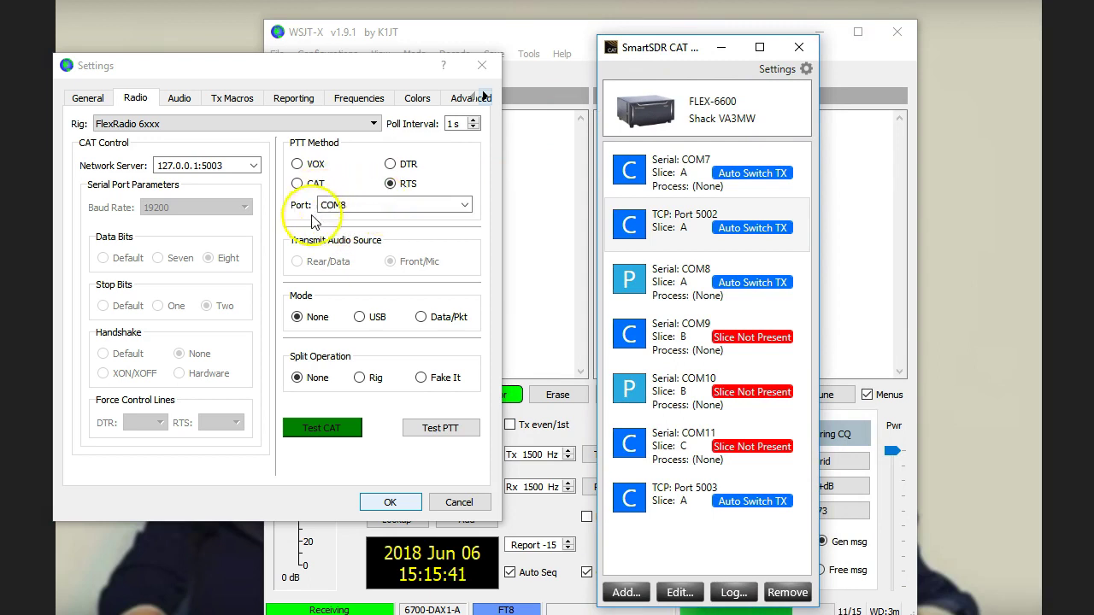
{"action": "left_click", "coordinate": [675, 282]}
{"action": "left_click", "coordinate": [675, 593]}
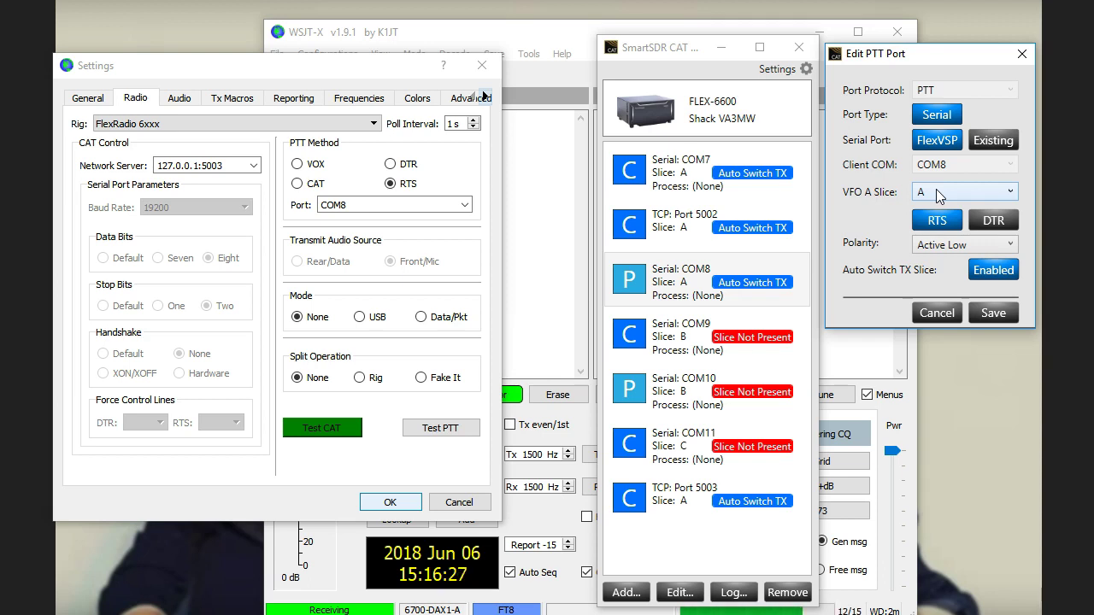
{"action": "left_click", "coordinate": [940, 220]}
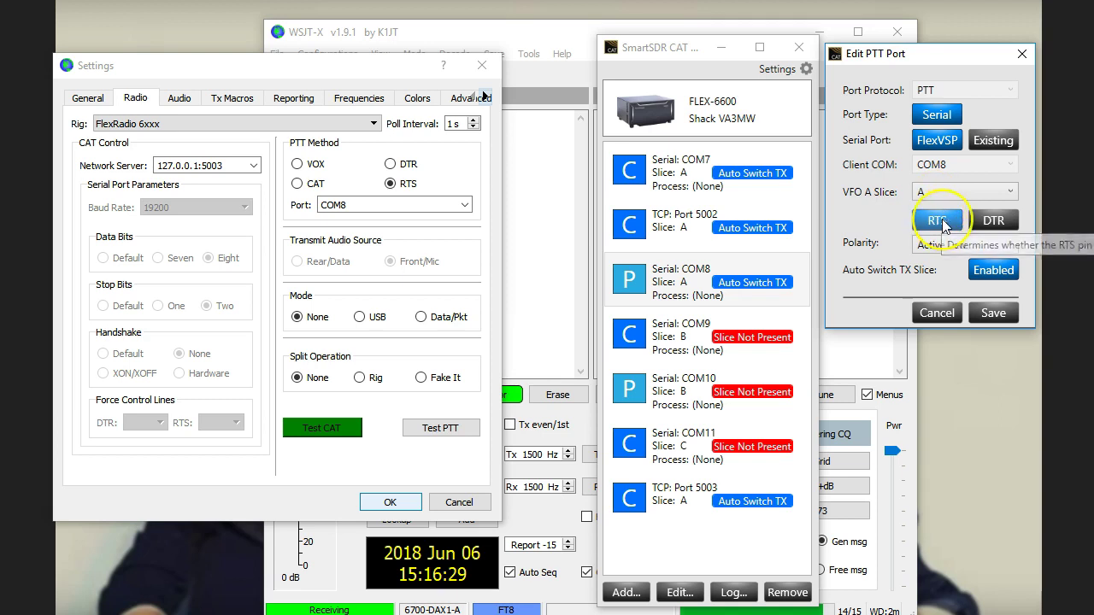
{"action": "left_click", "coordinate": [940, 221]}
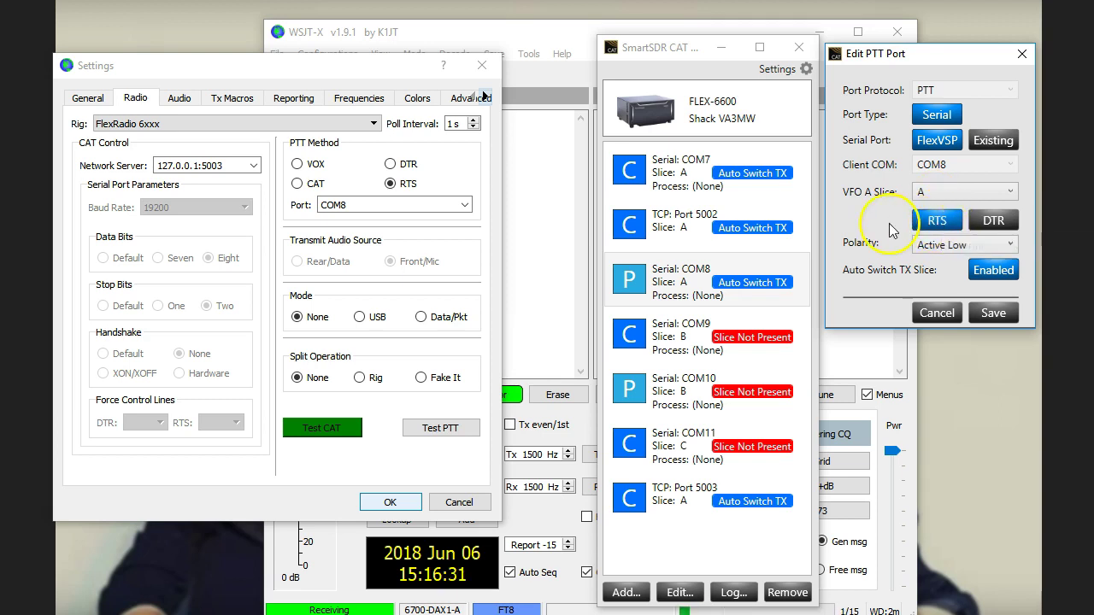
{"action": "left_click", "coordinate": [937, 222]}
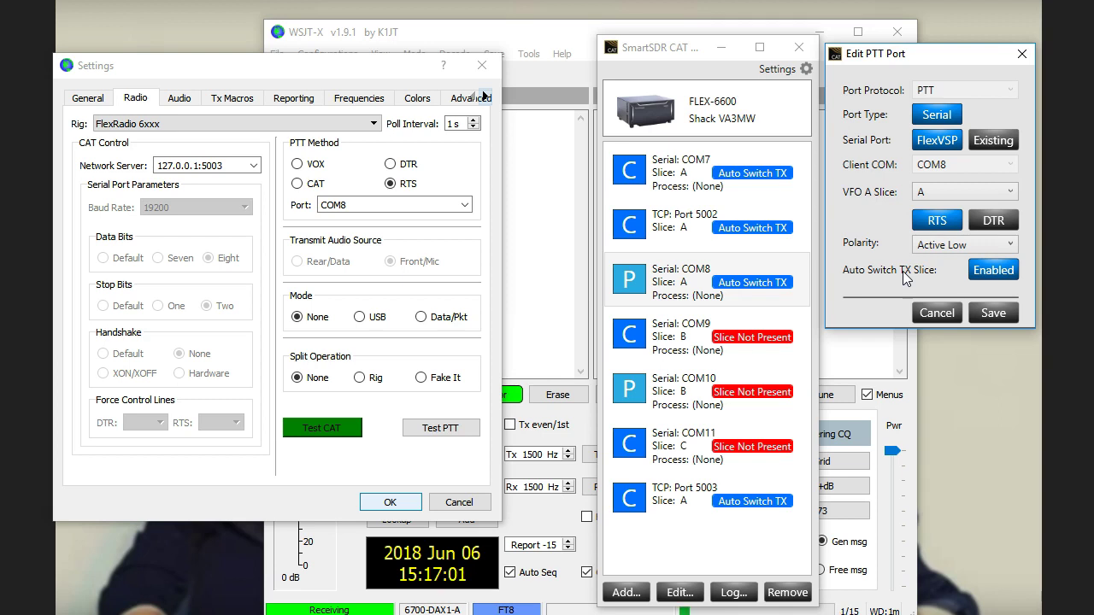
{"action": "left_click", "coordinate": [992, 312]}
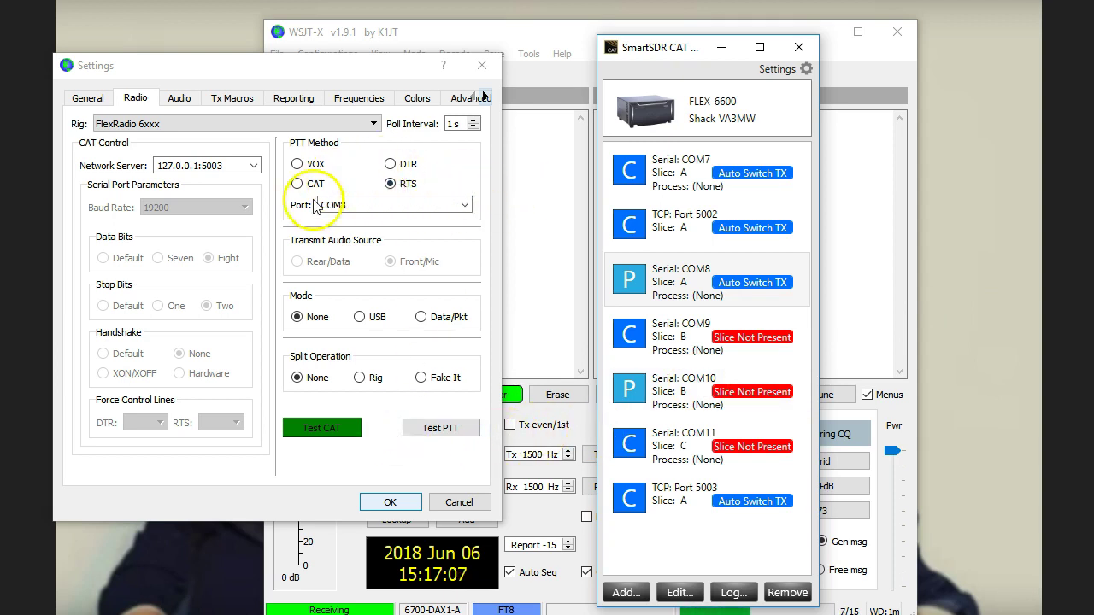
Test PTT from the WSJT-X radio settings by activating and then deactivating the transmitter
{"action": "left_click", "coordinate": [440, 429]}
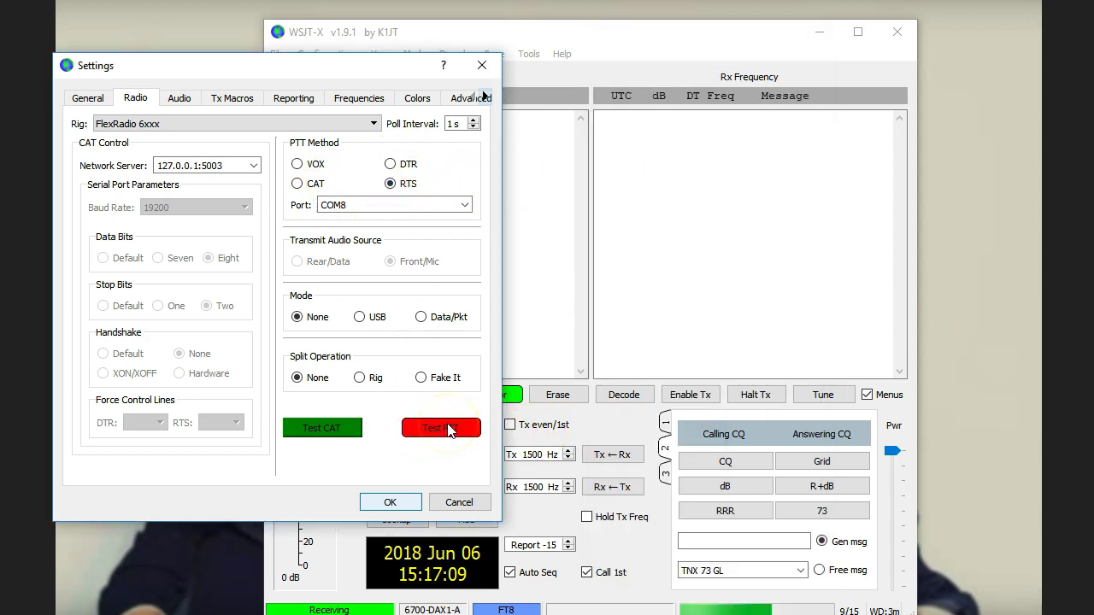
{"action": "left_click", "coordinate": [448, 432]}
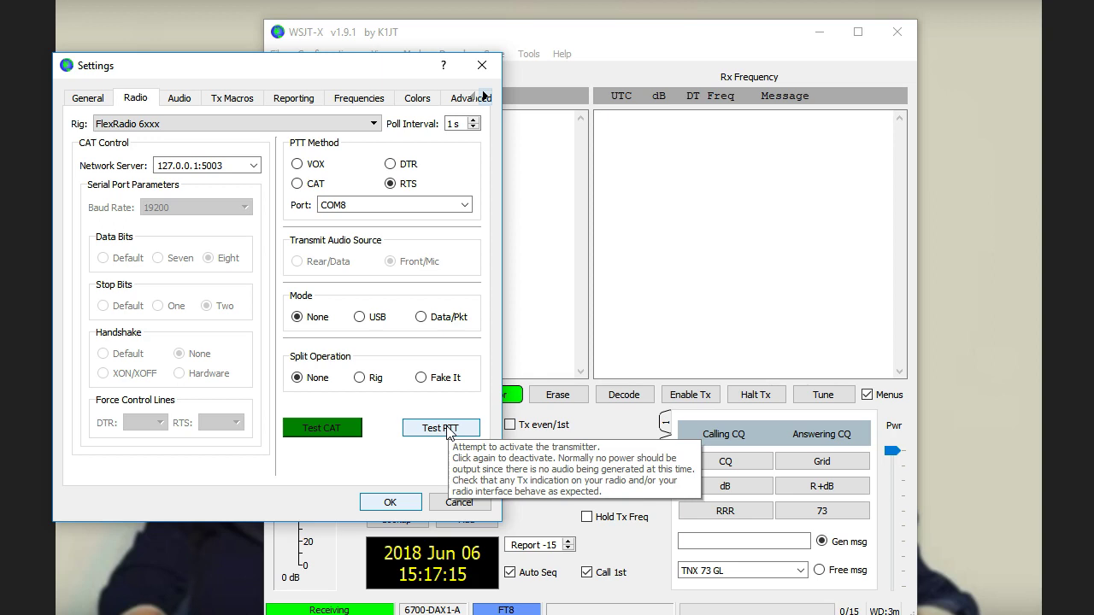
{"action": "left_click", "coordinate": [389, 503]}
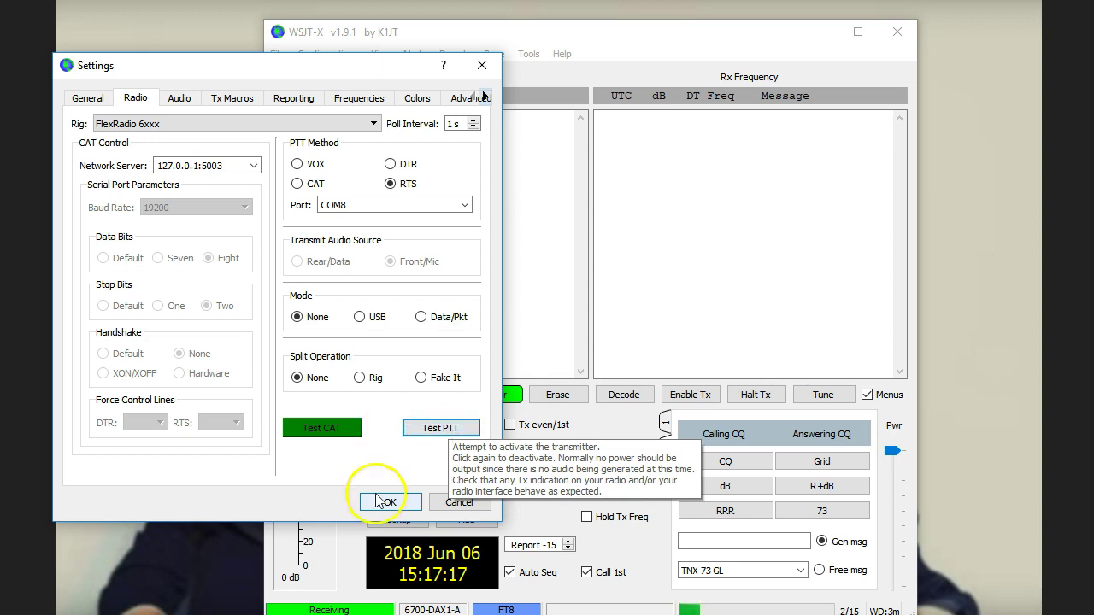
Select DAX Audio RX 1 (FlexRadio Systems DAX Audio) as the soundcard input in the audio settings
{"action": "left_click", "coordinate": [179, 100]}
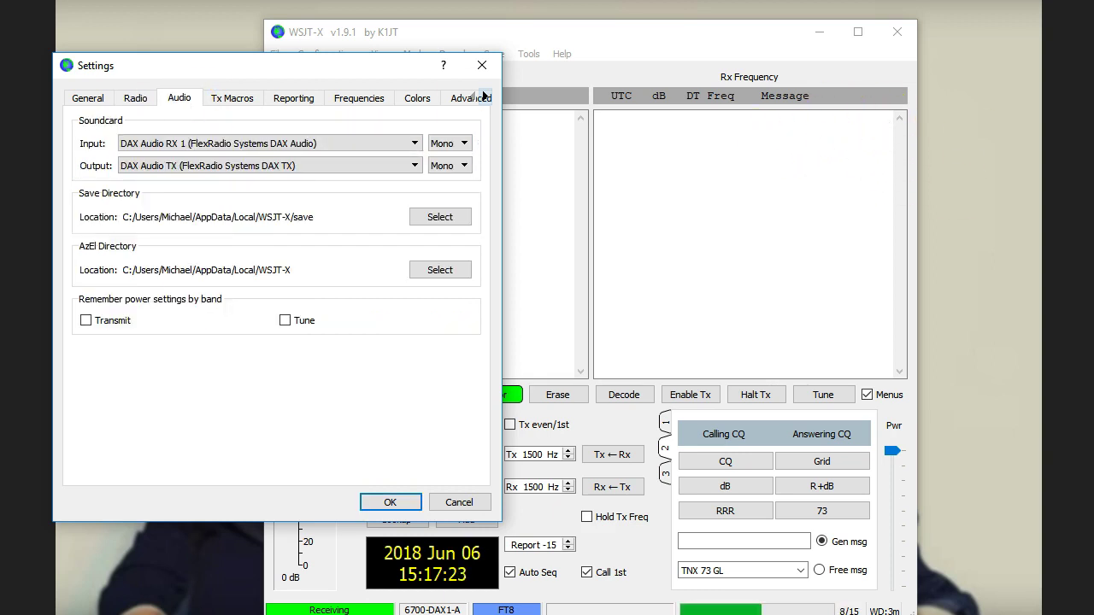
{"action": "left_click_drag", "start_coordinate": [640, 102], "coordinate": [661, 41]}
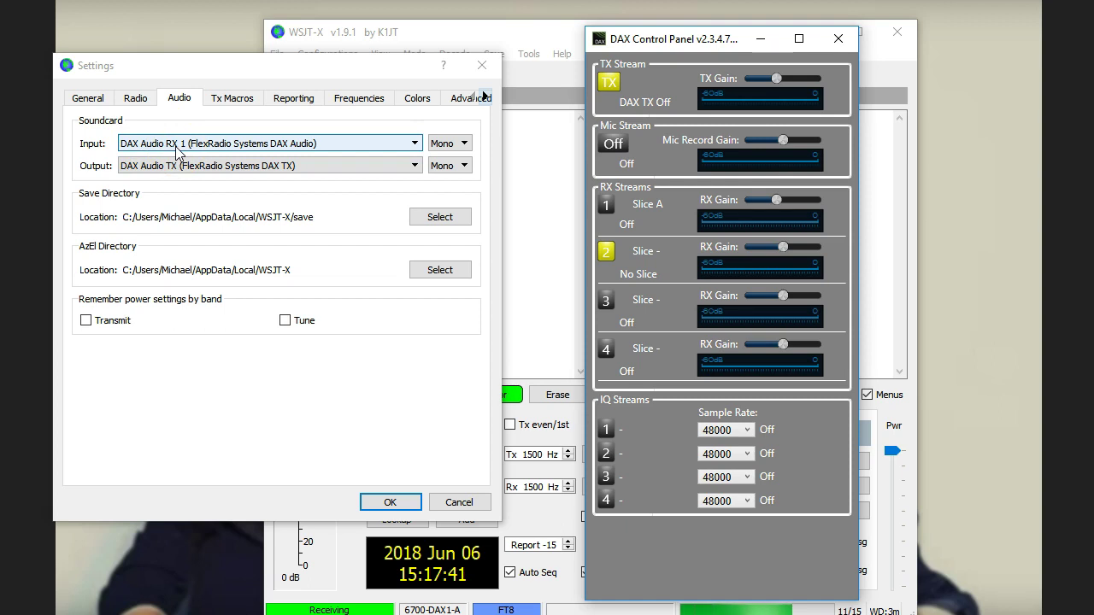
{"action": "left_click", "coordinate": [309, 146]}
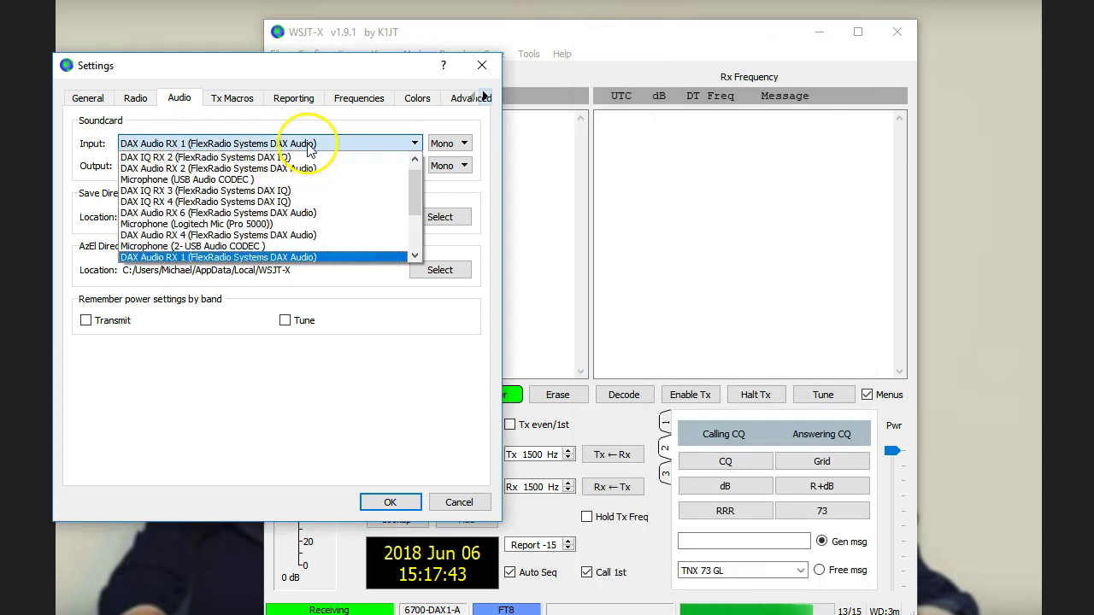
{"action": "mouse_move", "coordinate": [415, 214]}
{"action": "left_mouse_down"}
{"action": "mouse_move", "coordinate": [413, 252]}
{"action": "mouse_move", "coordinate": [409, 224]}
{"action": "left_mouse_up"}
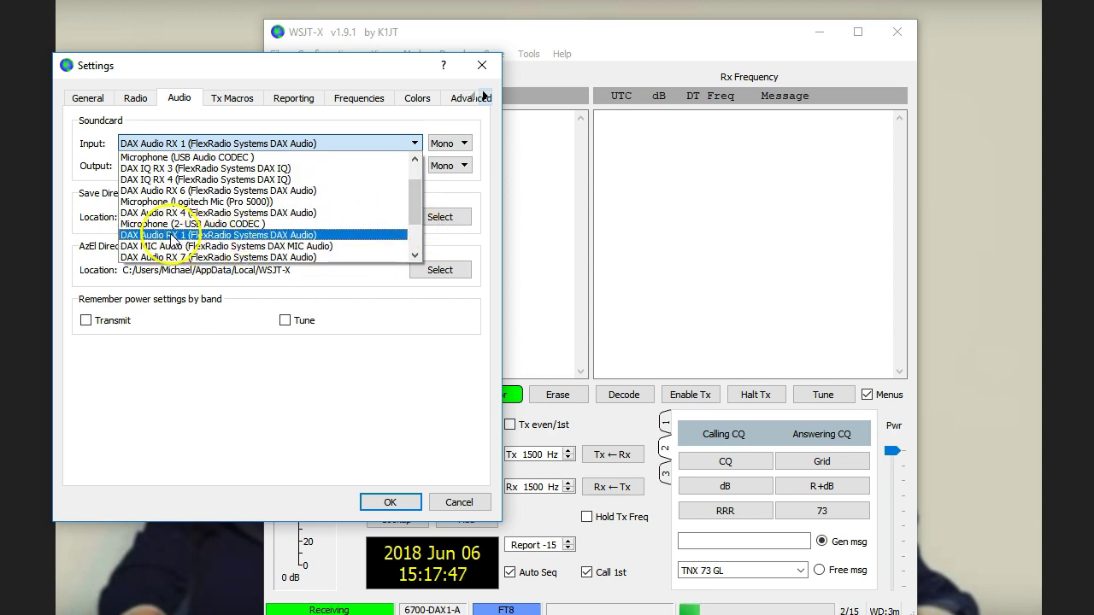
{"action": "left_click", "coordinate": [179, 239]}
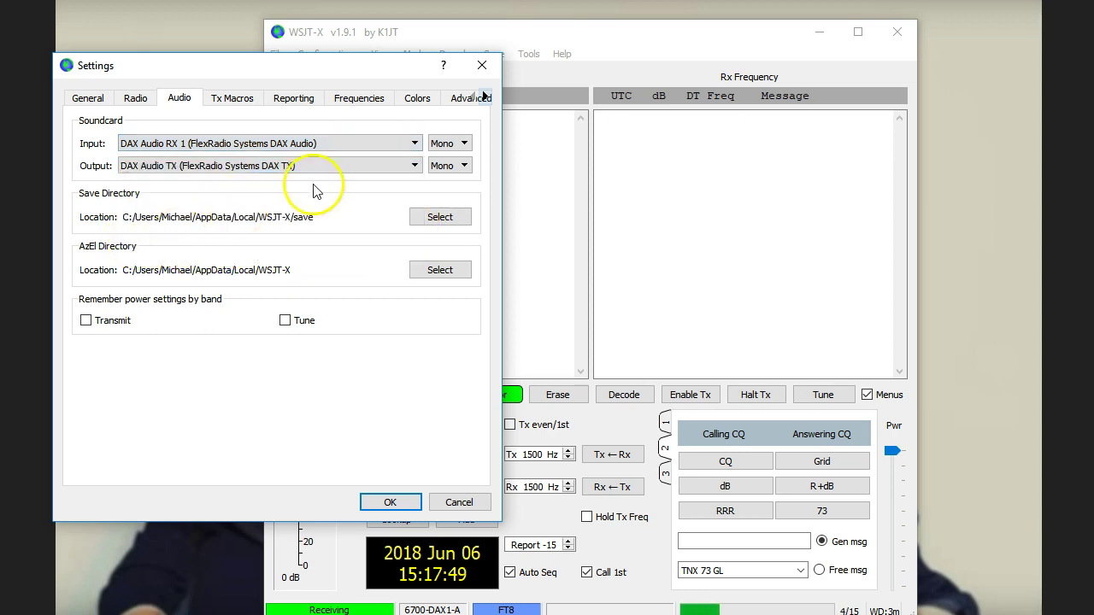
{"action": "left_click", "coordinate": [415, 143]}
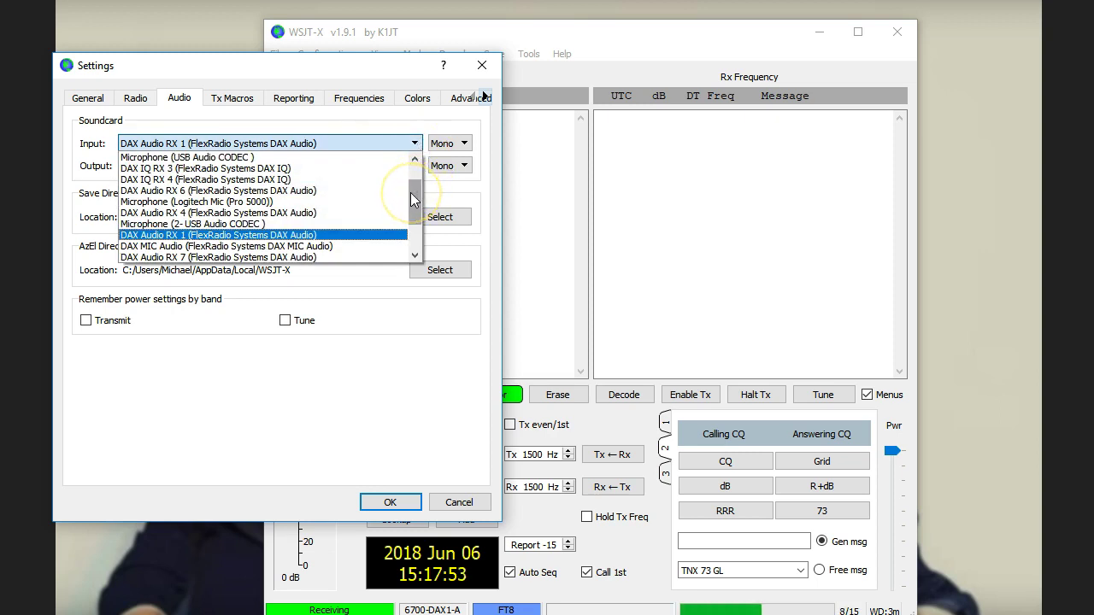
{"action": "left_click_drag", "start_coordinate": [411, 193], "coordinate": [414, 218]}
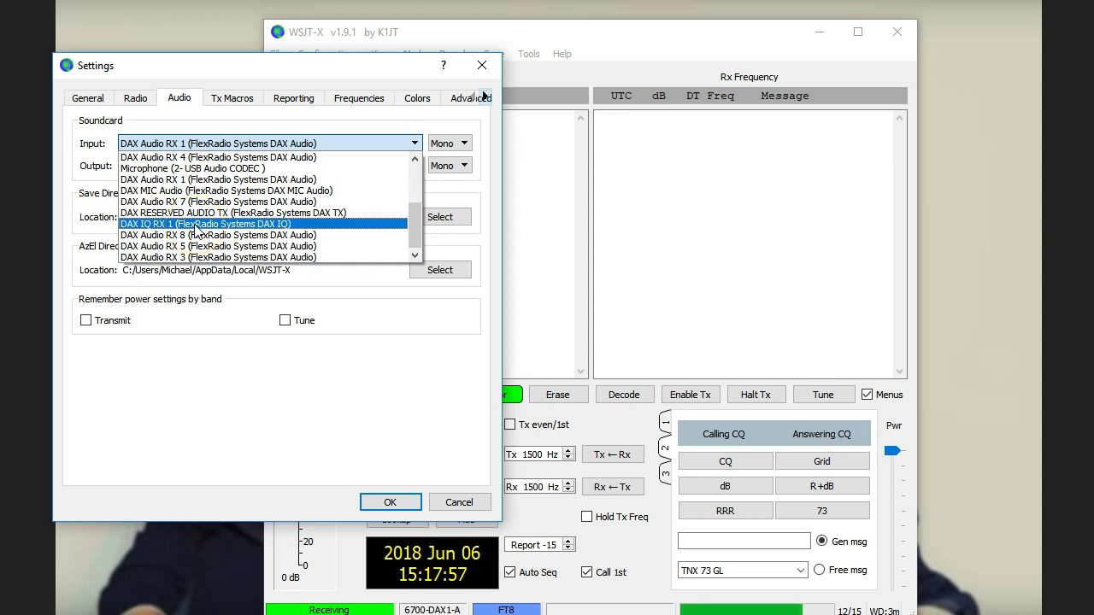
{"action": "left_click", "coordinate": [159, 179]}
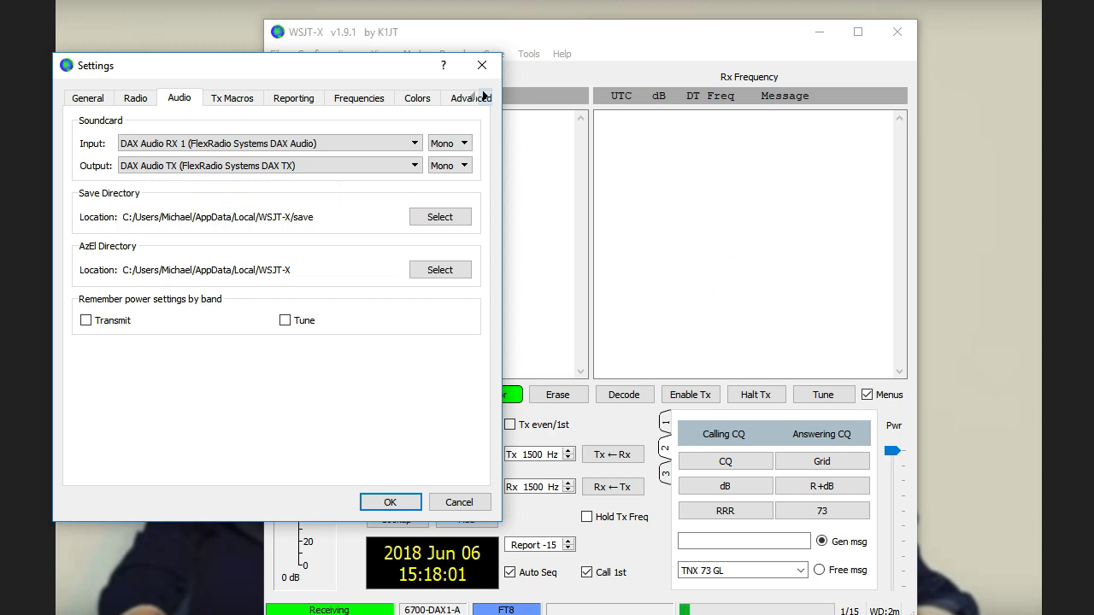
Switch to the DAX Control Panel and enable RX stream 1 for slice A
{"action": "key", "text": "alt+Tab"}
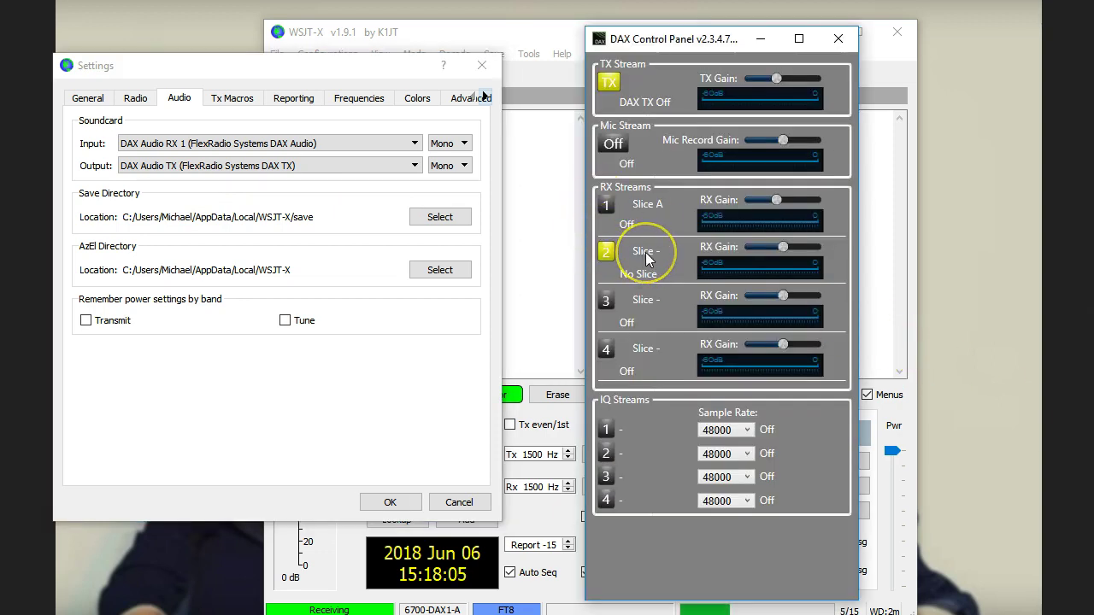
{"action": "left_click", "coordinate": [606, 205]}
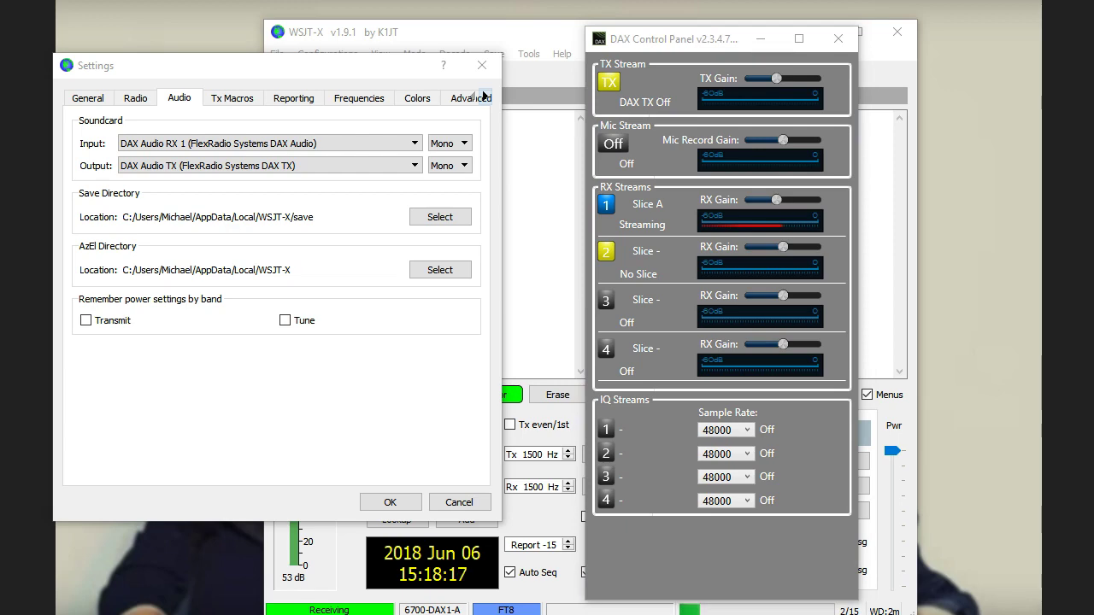
Switch to SmartSDR and open slice A's DAX settings to check its assigned channel
{"action": "left_click_drag", "start_coordinate": [1093, 79], "coordinate": [466, 47]}
{"action": "double_click", "coordinate": [466, 47]}
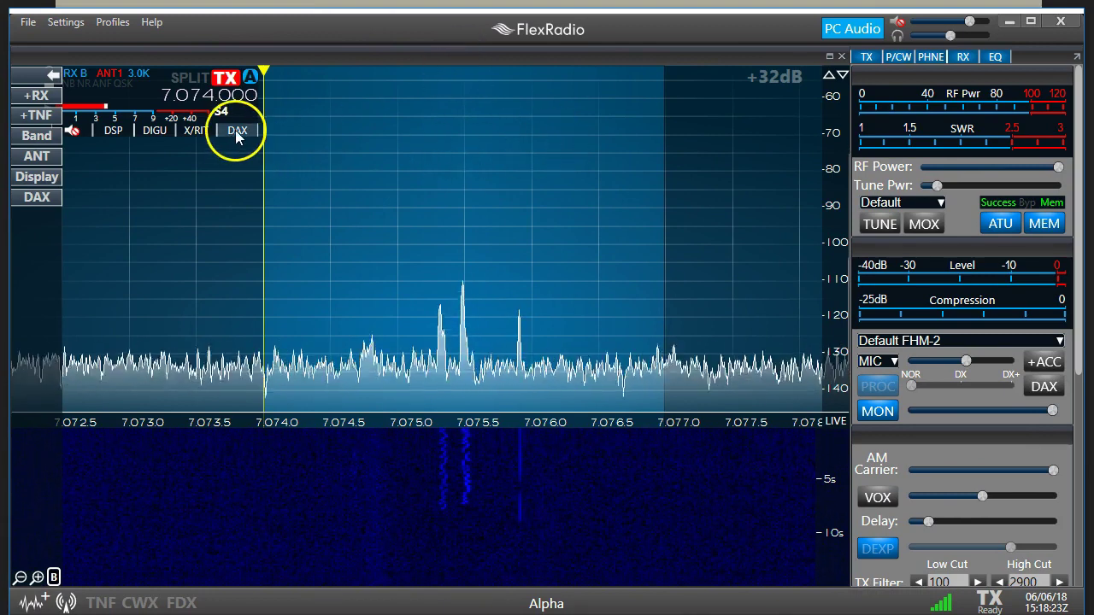
{"action": "left_click", "coordinate": [249, 79]}
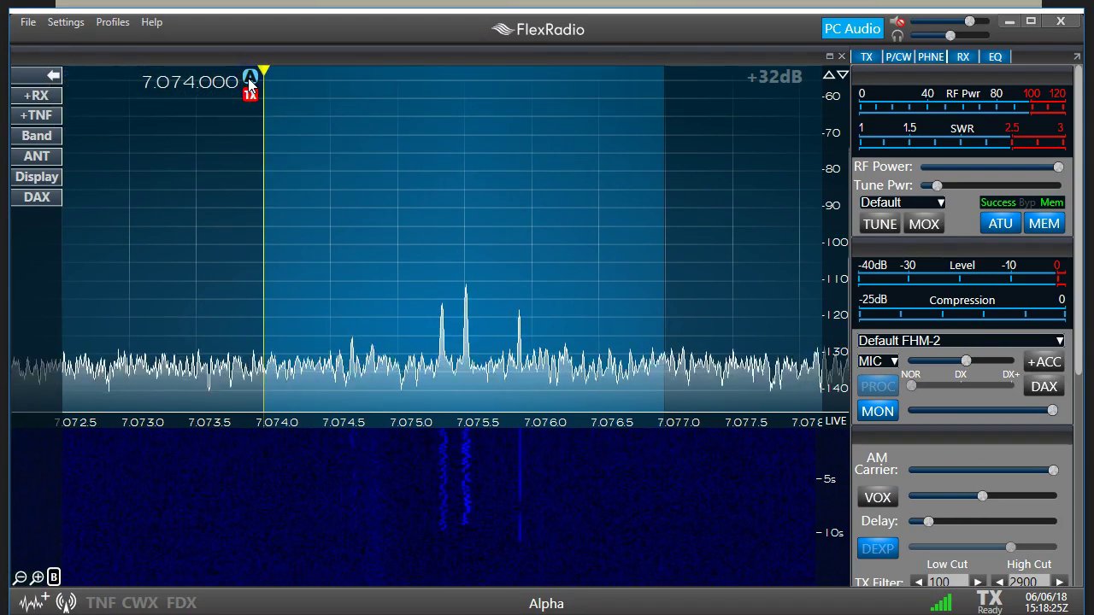
{"action": "left_click", "coordinate": [249, 78]}
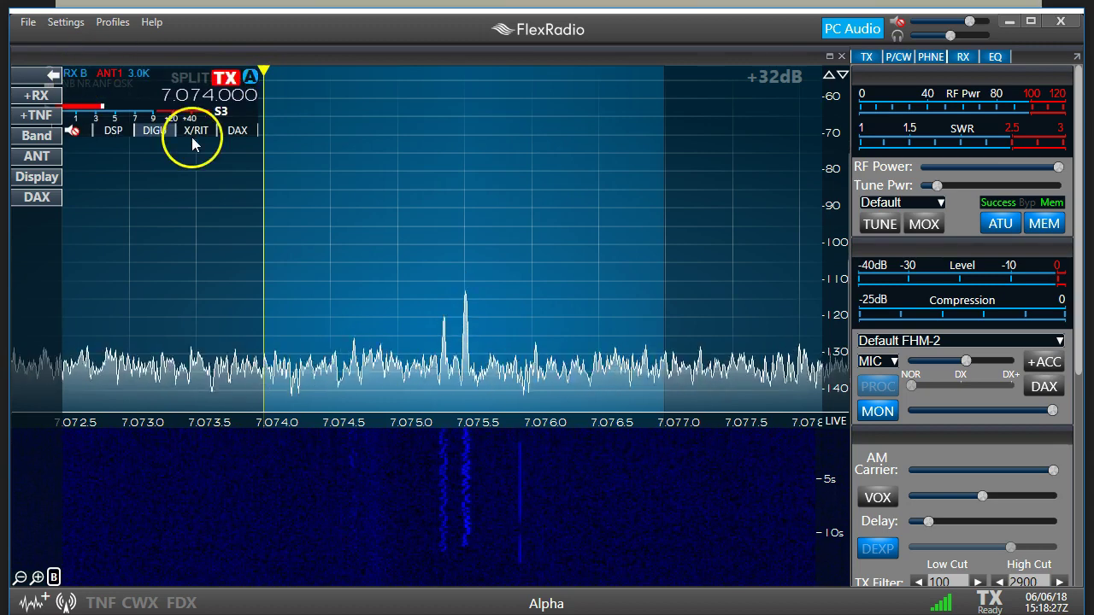
{"action": "left_click", "coordinate": [231, 134]}
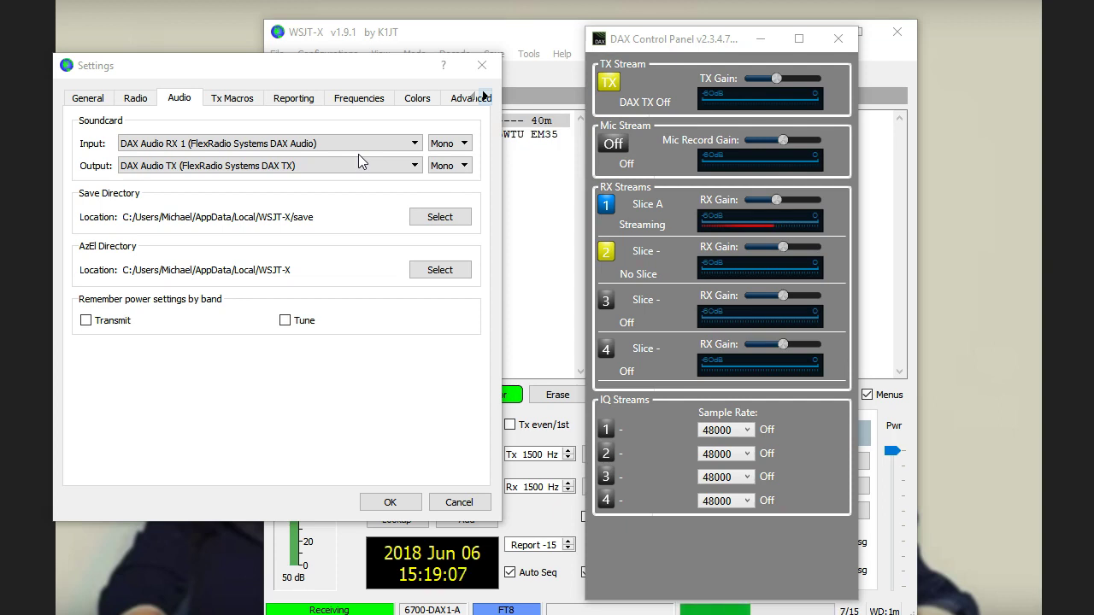
Select DAX Audio TX (FlexRadio Systems DAX TX) as the soundcard output in the WSJT-X audio settings
{"action": "left_click", "coordinate": [358, 162]}
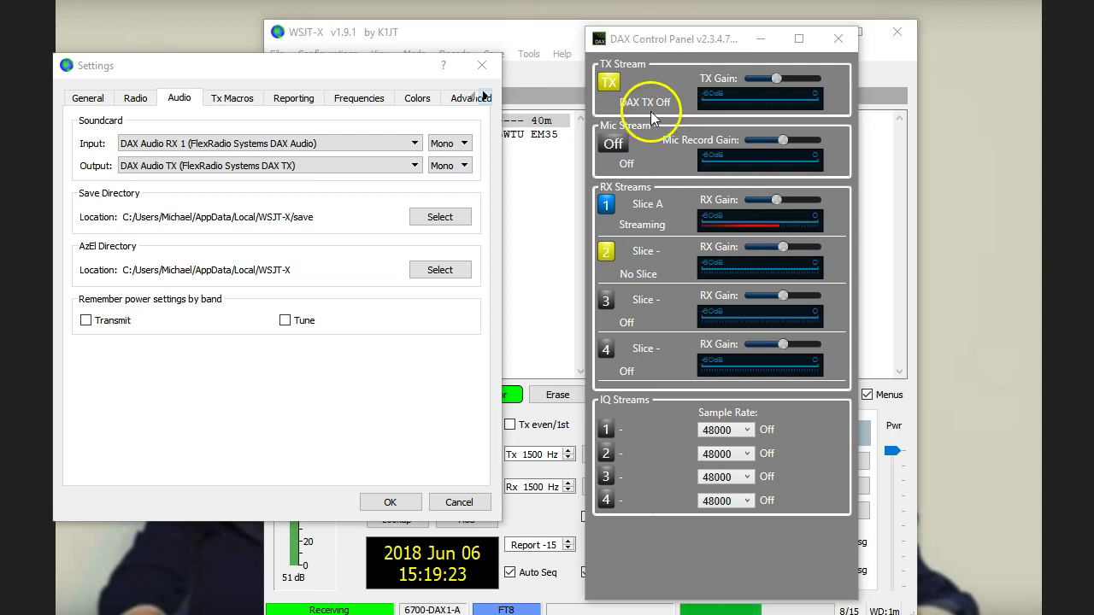
{"action": "mouse_move", "coordinate": [651, 107]}
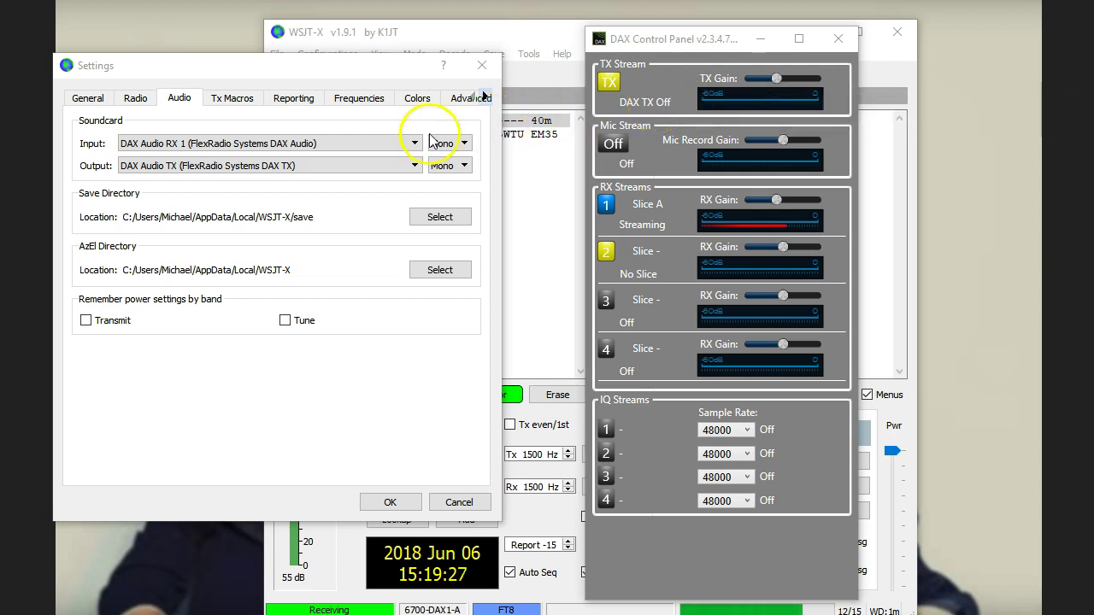
{"action": "left_click", "coordinate": [318, 166]}
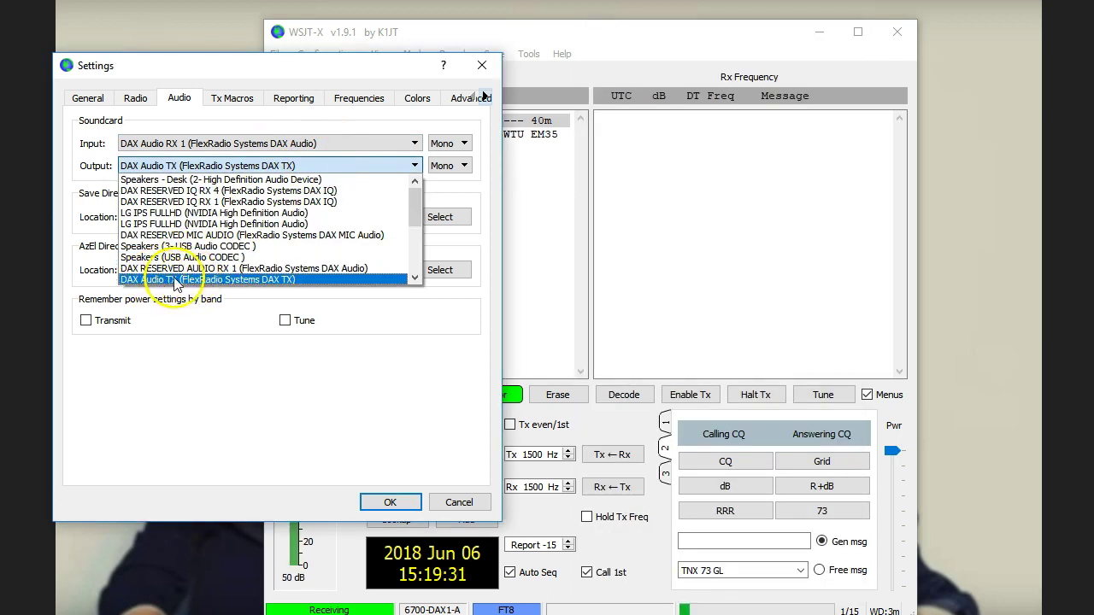
{"action": "left_click", "coordinate": [219, 280]}
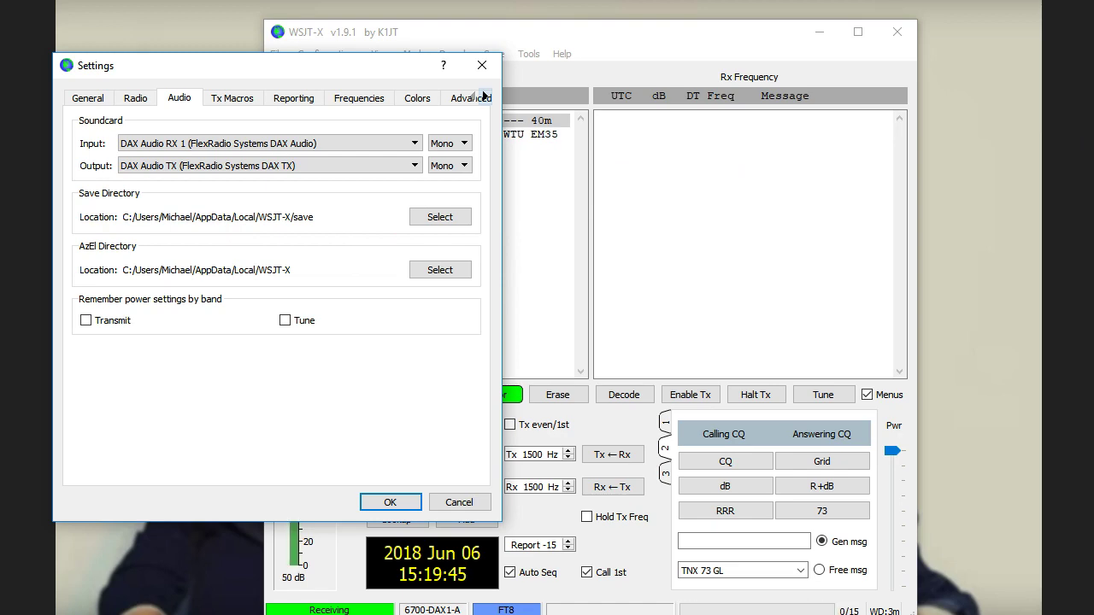
Switch to SmartSDR and enable DAX as the transmit audio source
{"action": "key", "text": "alt+Tab"}
{"action": "left_click_drag", "start_coordinate": [520, 32], "coordinate": [309, 19]}
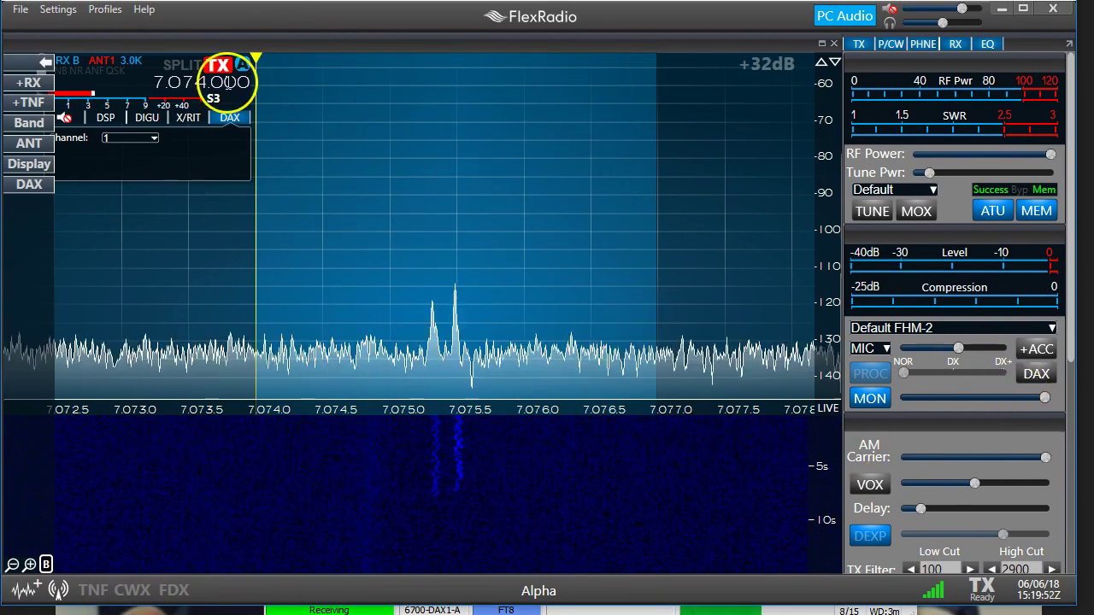
{"action": "left_click", "coordinate": [1035, 376]}
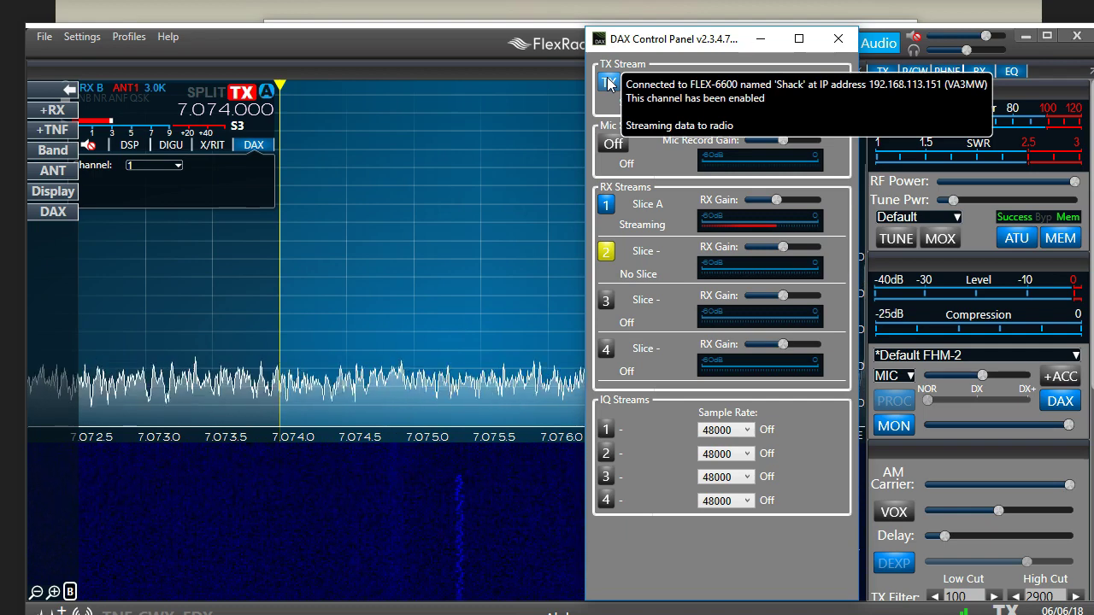
Turn DAX transmit audio off, check the TX stream status in the DAX Control Panel, and turn DAX back on
{"action": "left_click", "coordinate": [1059, 400]}
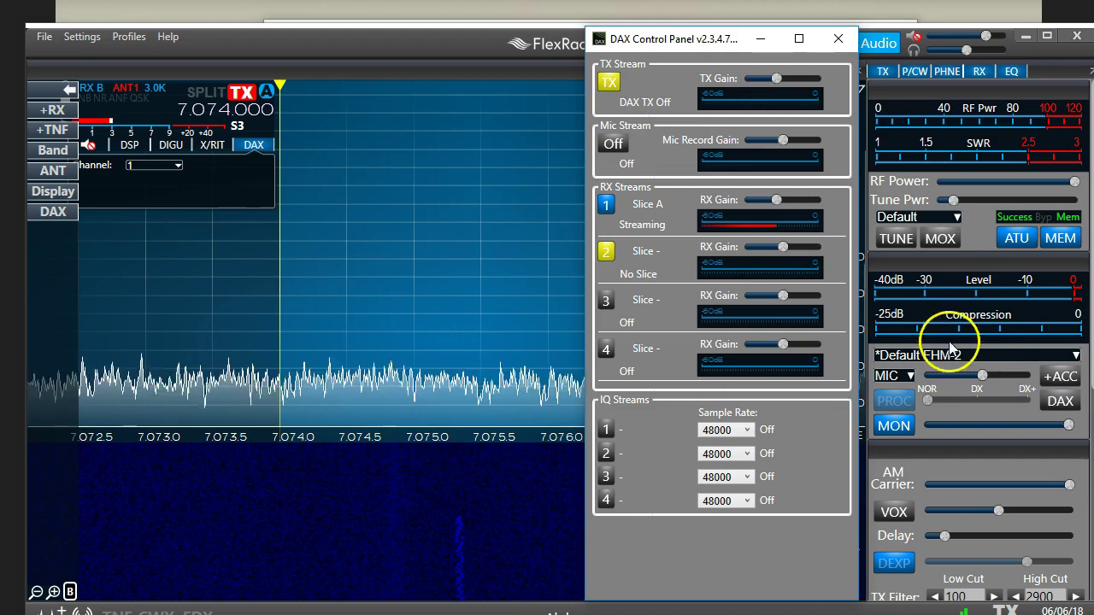
{"action": "mouse_move", "coordinate": [646, 102]}
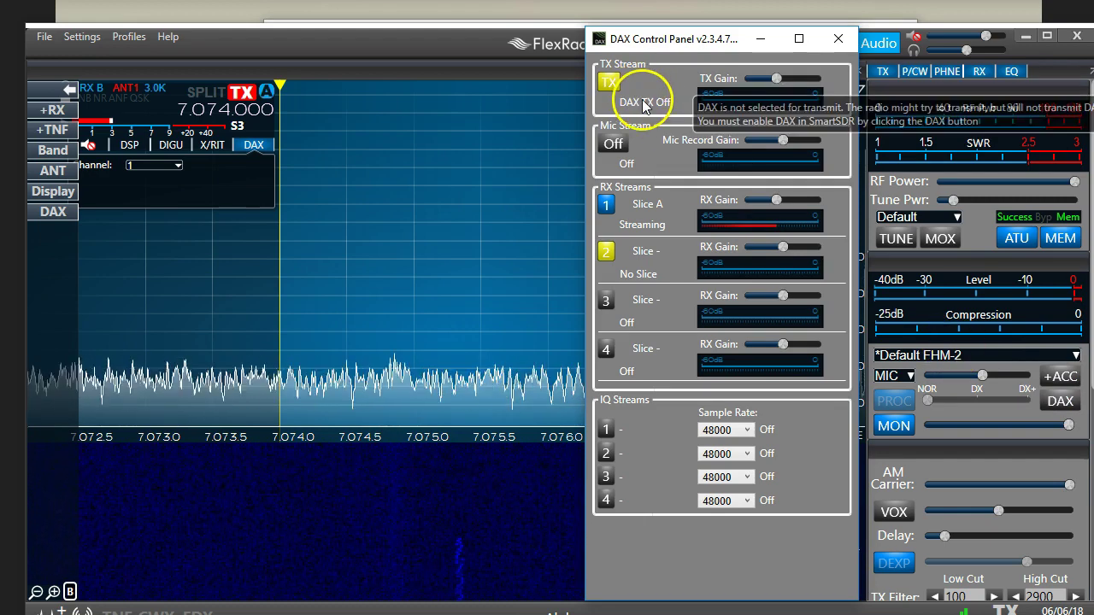
{"action": "left_click_drag", "start_coordinate": [632, 39], "coordinate": [499, 30]}
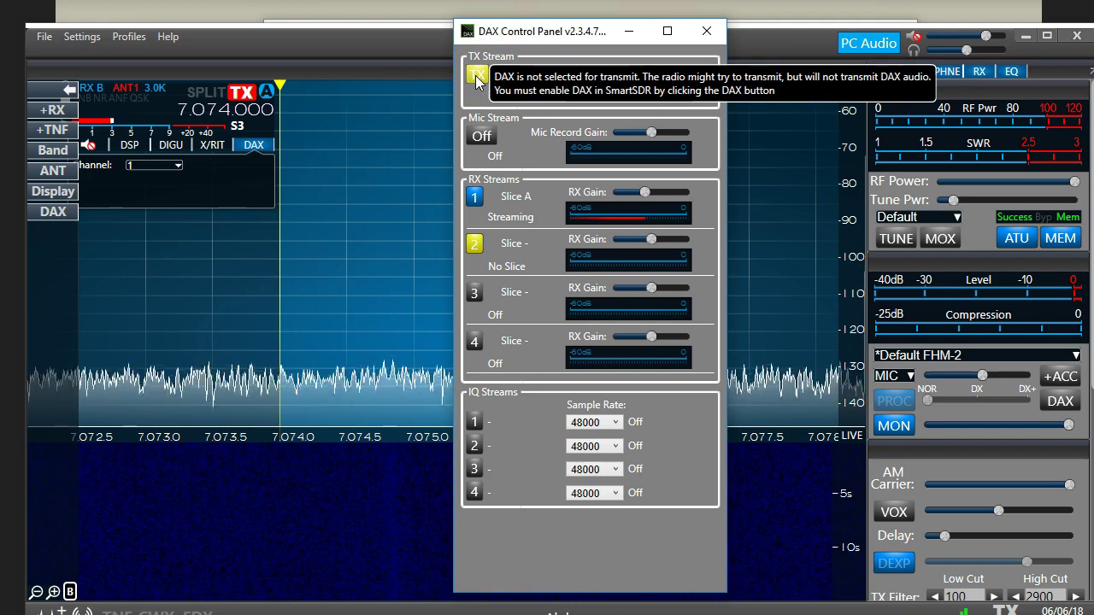
{"action": "left_click", "coordinate": [1067, 409]}
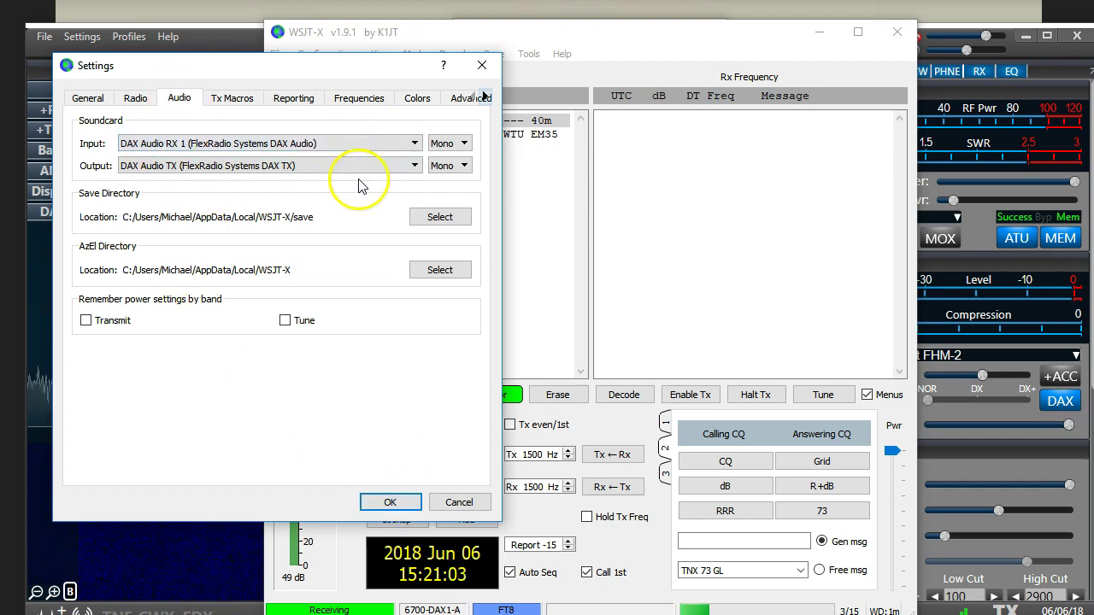
Review the radio and general station settings in WSJT-X and accept the configuration
{"action": "left_click", "coordinate": [135, 101]}
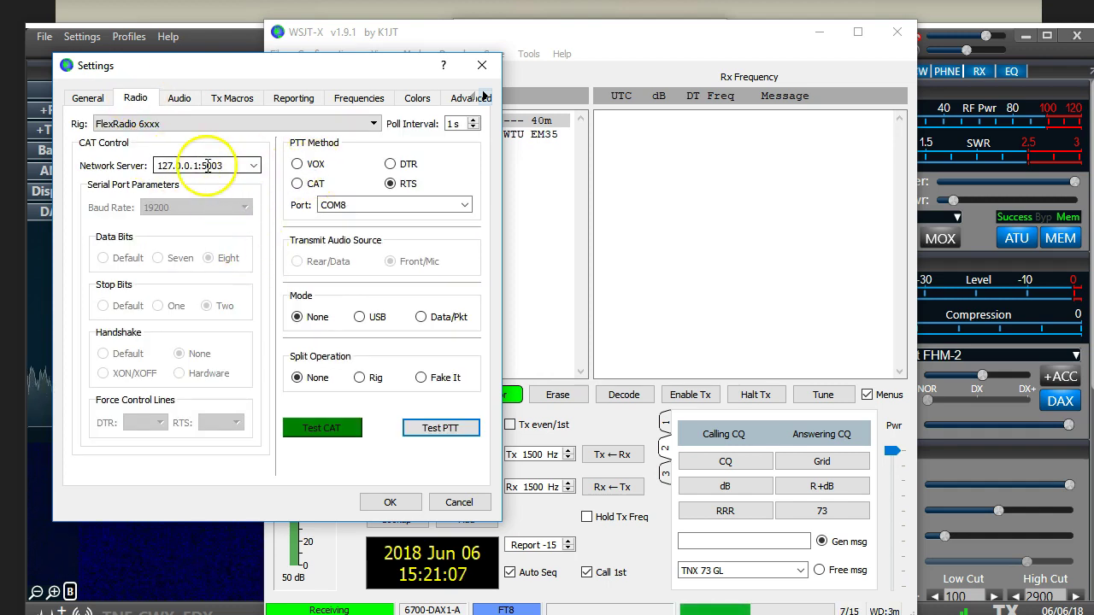
{"action": "left_click", "coordinate": [87, 98]}
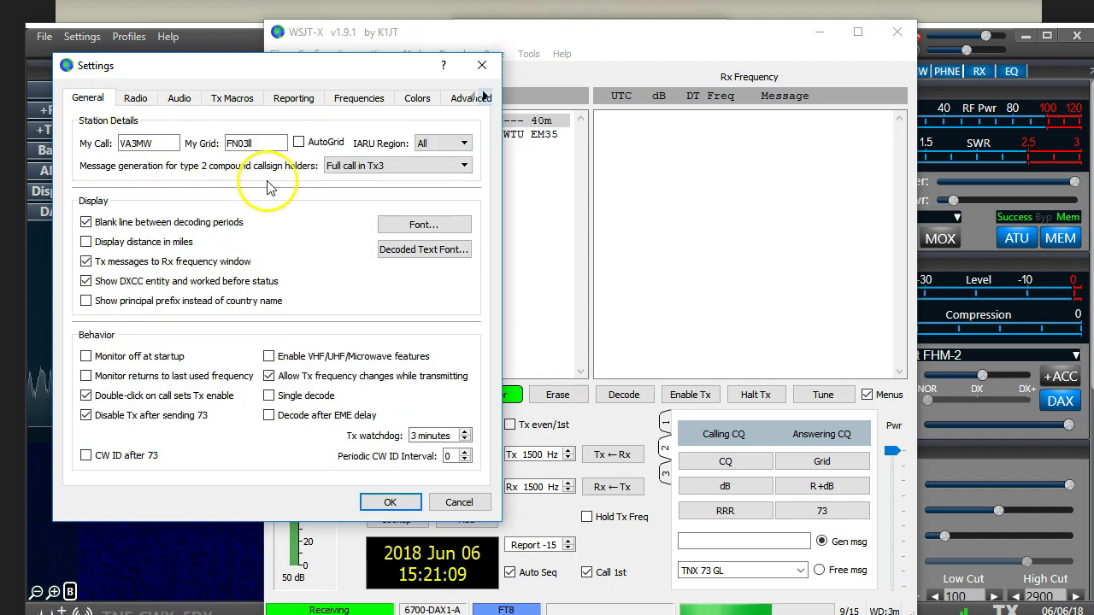
{"action": "left_click", "coordinate": [389, 498]}
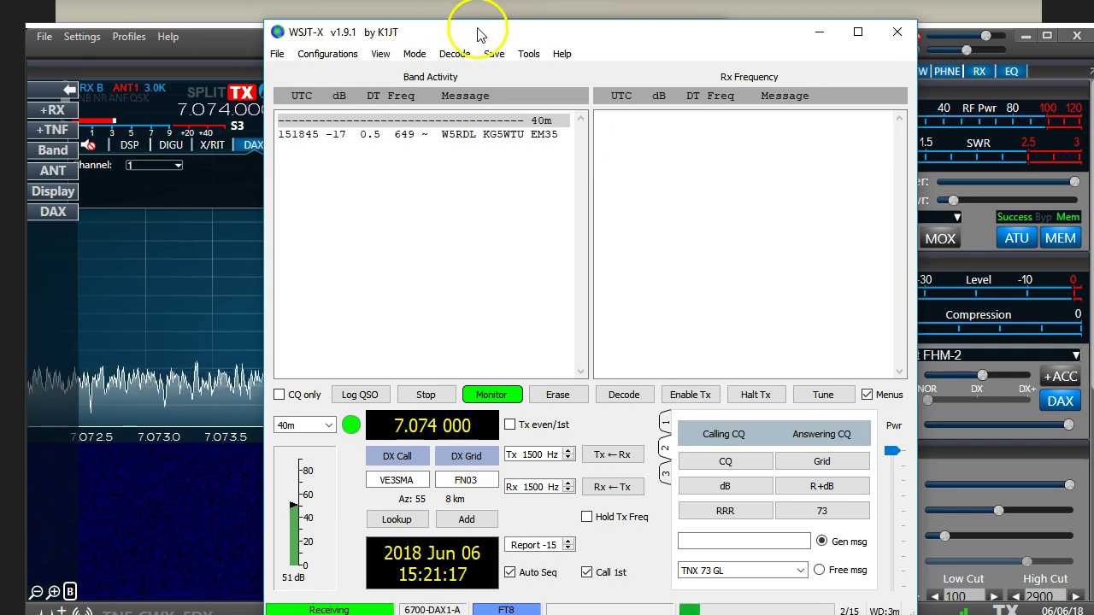
Arrange the WSJT-X window and the DAX Control Panel side by side
{"action": "left_click_drag", "start_coordinate": [508, 42], "coordinate": [293, 37]}
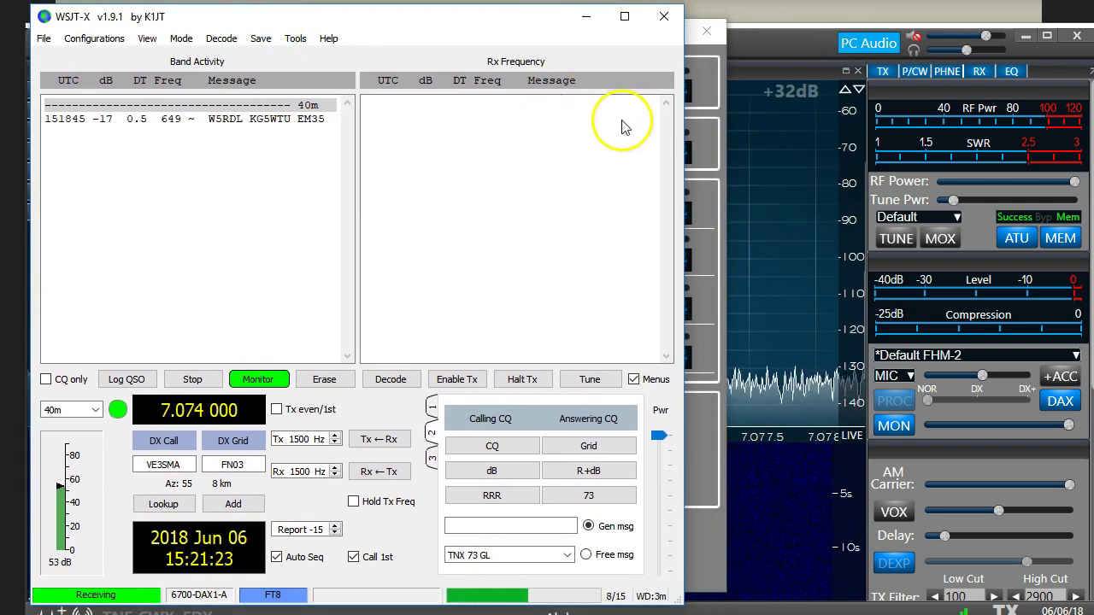
{"action": "left_click", "coordinate": [709, 146]}
{"action": "left_click_drag", "start_coordinate": [570, 41], "coordinate": [868, 25]}
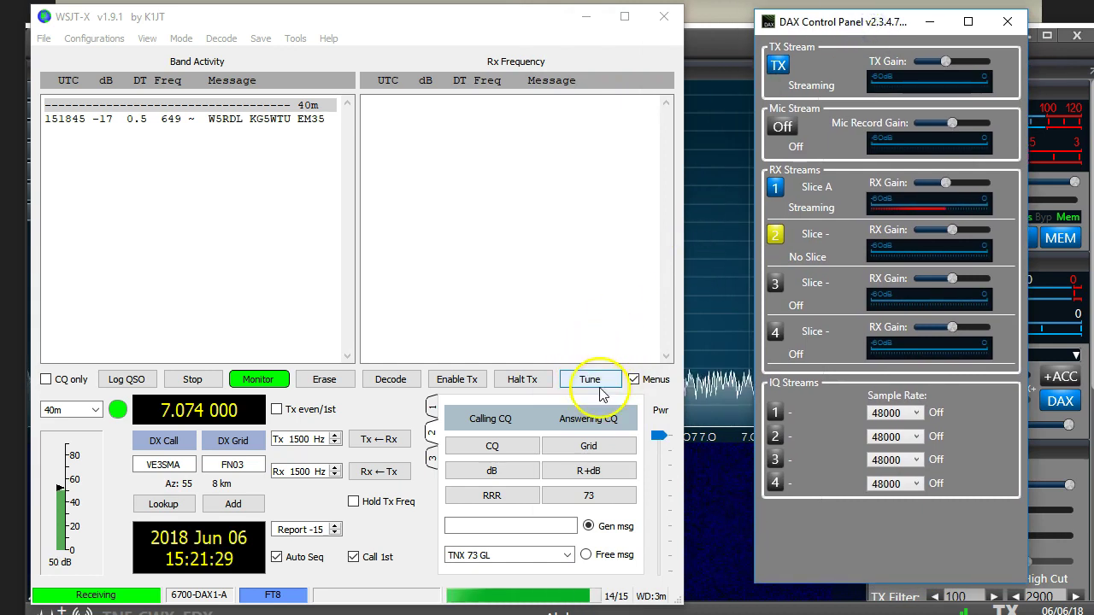
Set the WSJT-X operating frequency to 28.074 MHz (10m) and shift its window slightly aside
{"action": "left_click", "coordinate": [97, 411]}
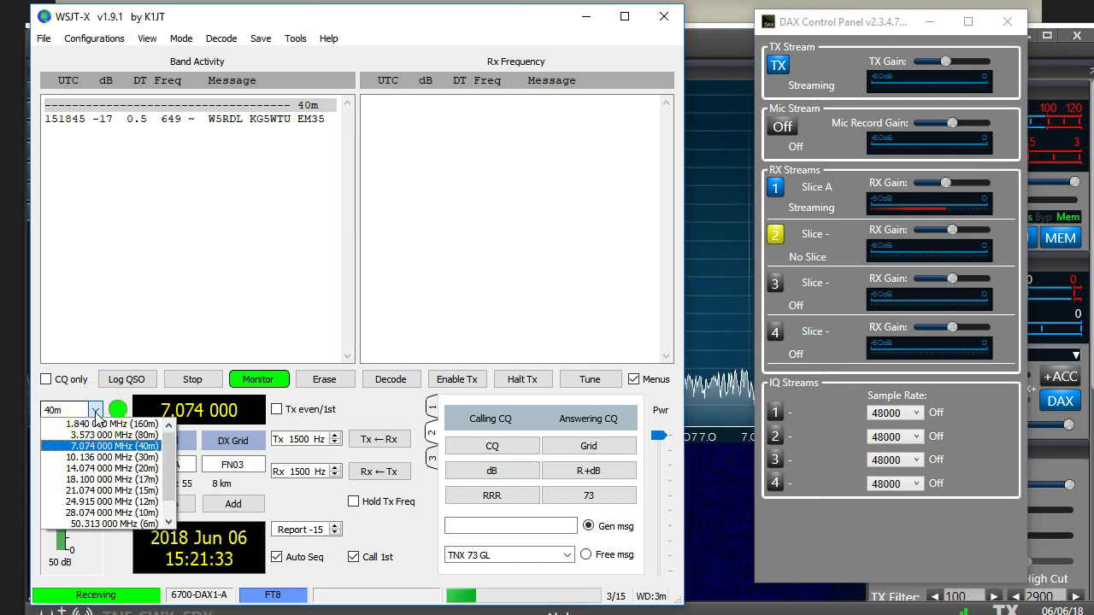
{"action": "left_click", "coordinate": [98, 513]}
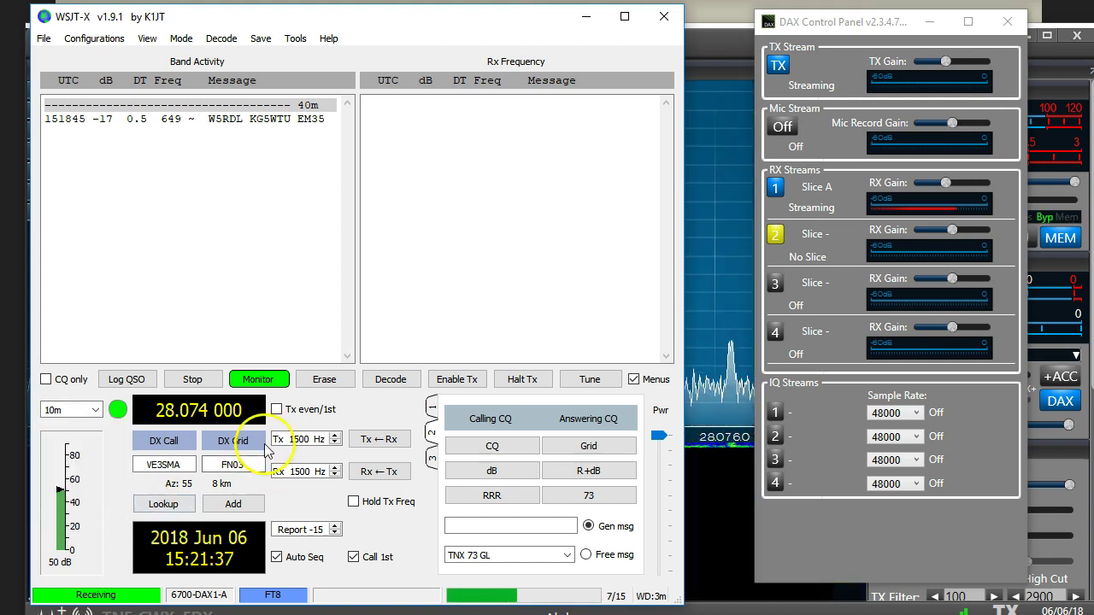
{"action": "left_click_drag", "start_coordinate": [417, 29], "coordinate": [427, 80]}
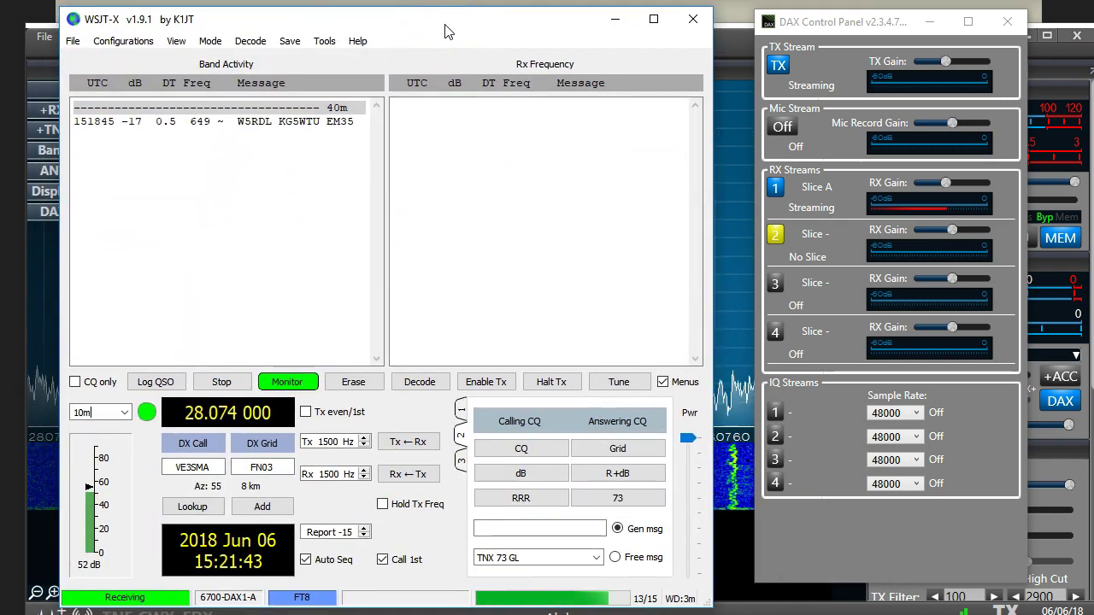
In SmartSDR, set slice A's receive antenna to ANT1, then run an antenna tuner cycle and end the transmission
{"action": "left_click", "coordinate": [741, 38]}
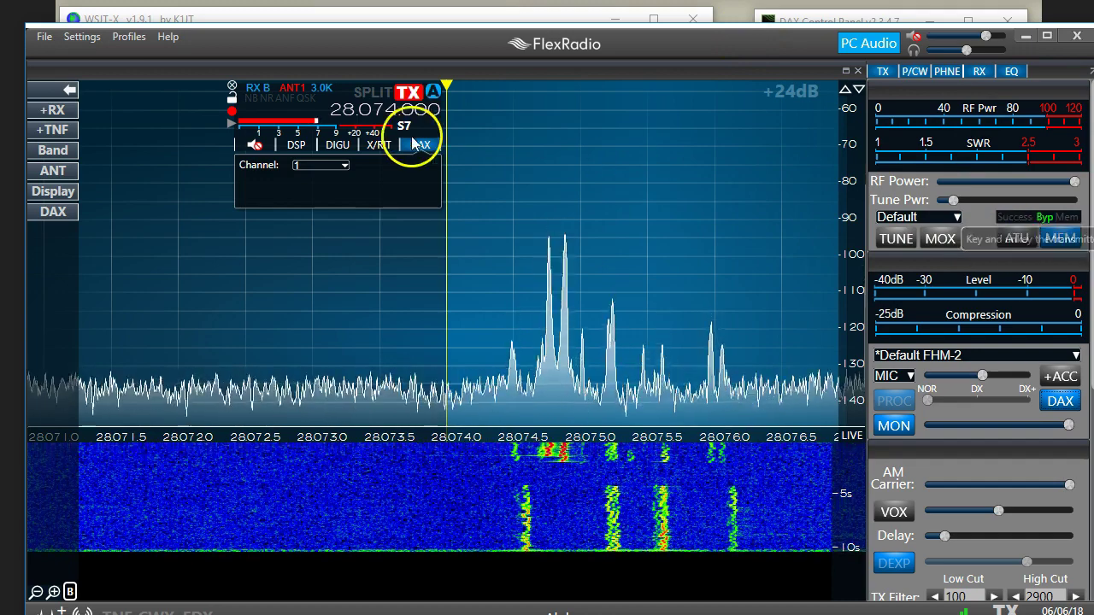
{"action": "left_click", "coordinate": [257, 87]}
{"action": "left_click", "coordinate": [265, 109]}
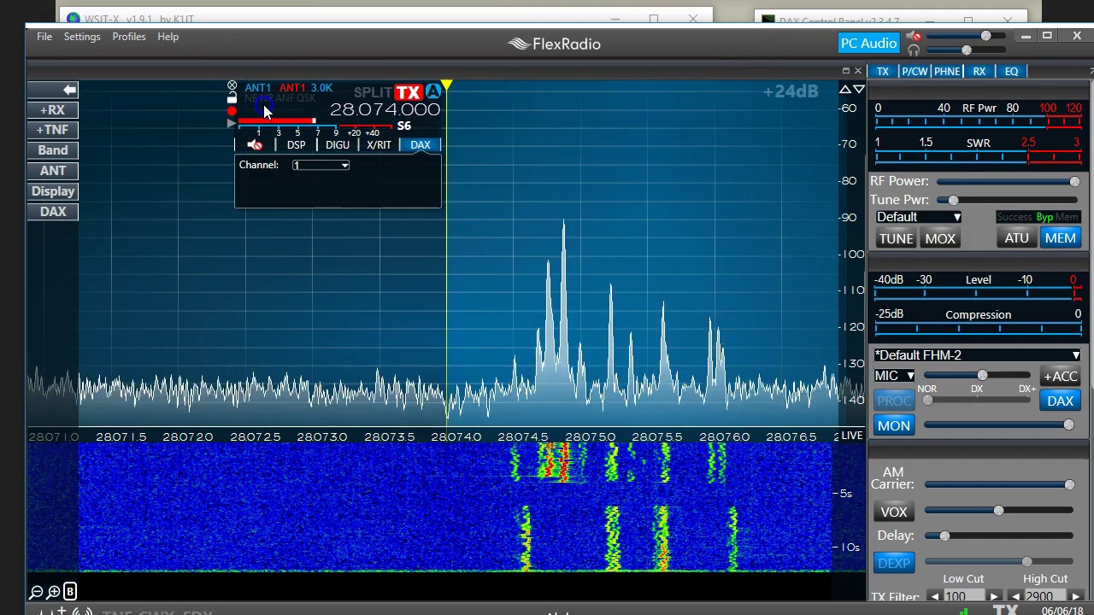
{"action": "left_click", "coordinate": [1017, 241]}
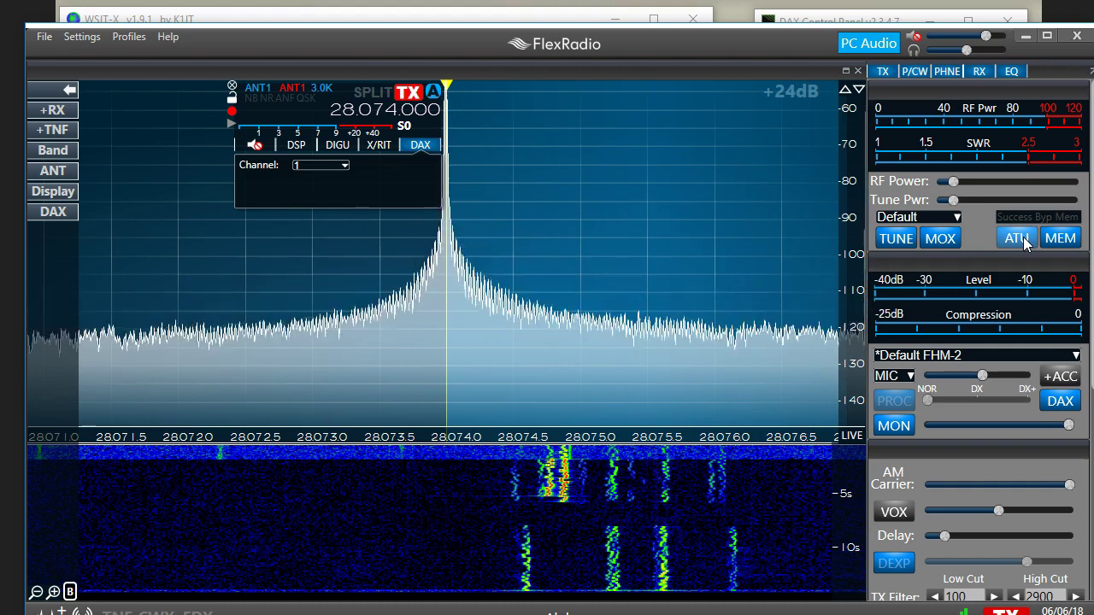
{"action": "left_click", "coordinate": [941, 239]}
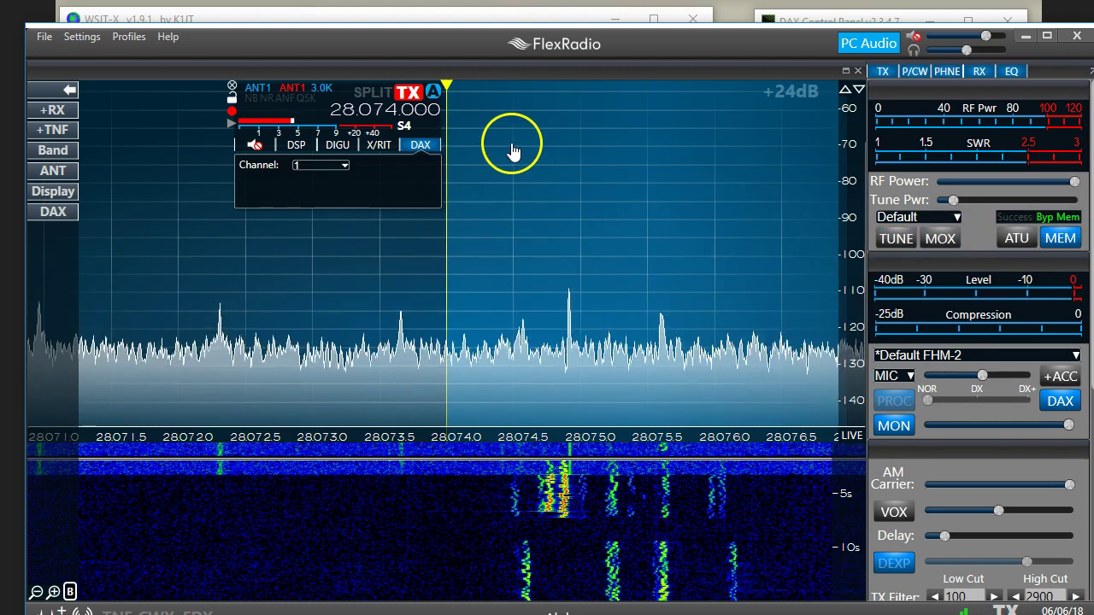
Return to WSJT-X, place its window beside the SmartSDR meters, and run and stop a Tune transmission
{"action": "left_click", "coordinate": [427, 19]}
{"action": "left_click_drag", "start_coordinate": [409, 30], "coordinate": [455, 32]}
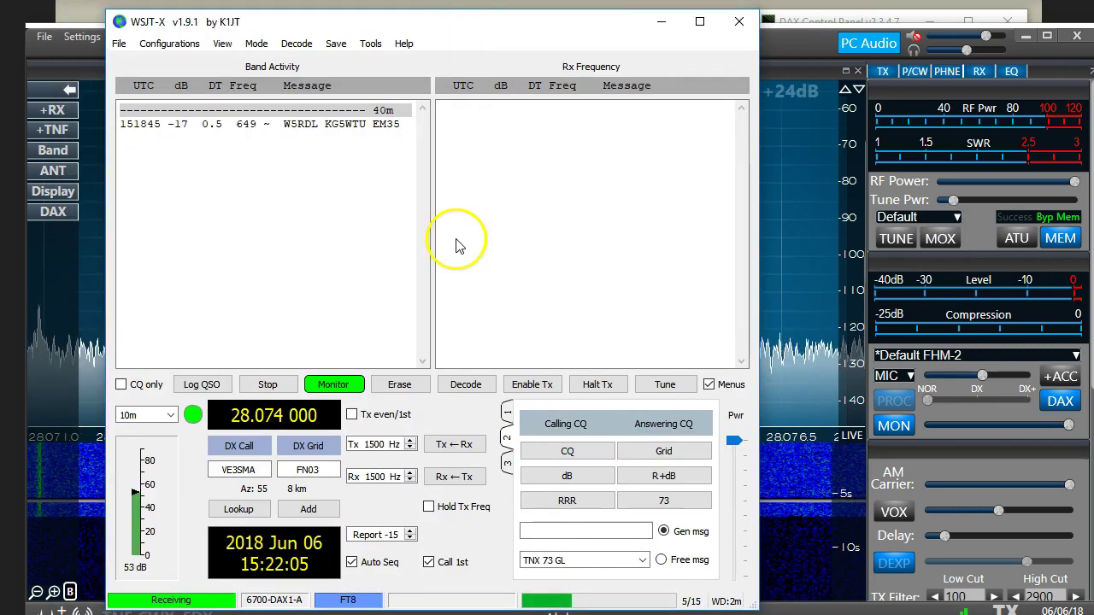
{"action": "left_click", "coordinate": [666, 386]}
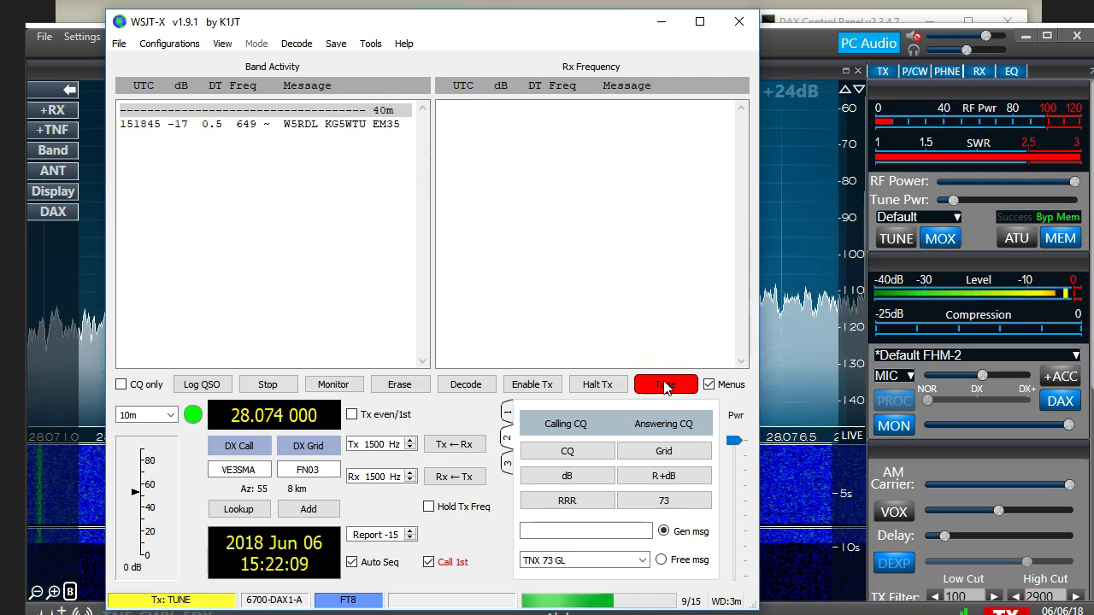
{"action": "left_click", "coordinate": [666, 386]}
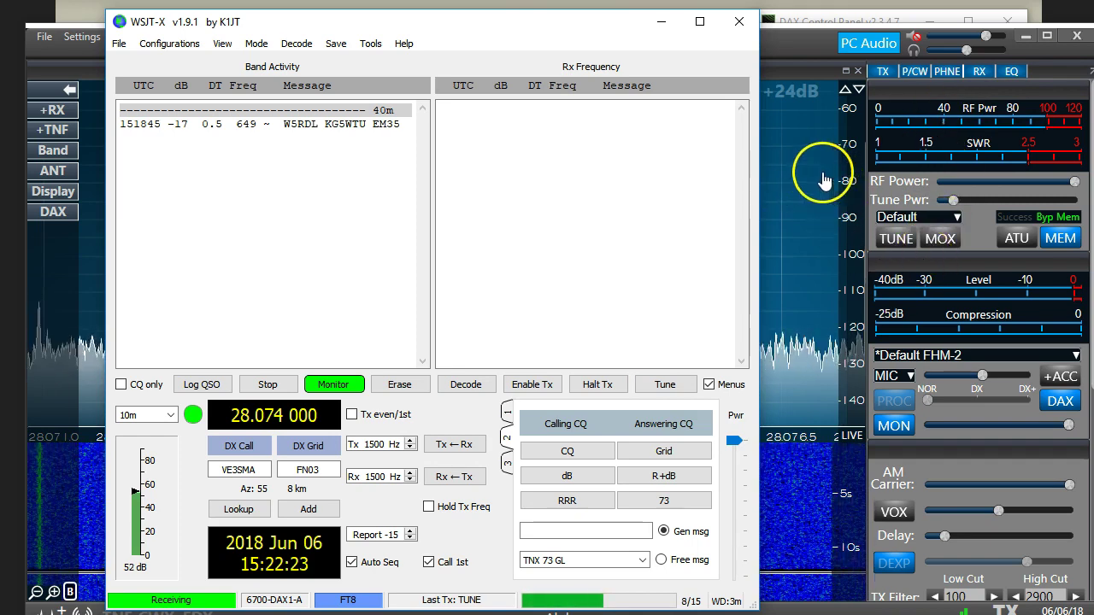
Switch between SmartSDR, SmartSDR CAT and WSJT-X to review the configured CAT ports and the decoded signals
{"action": "key", "text": "alt+Tab"}
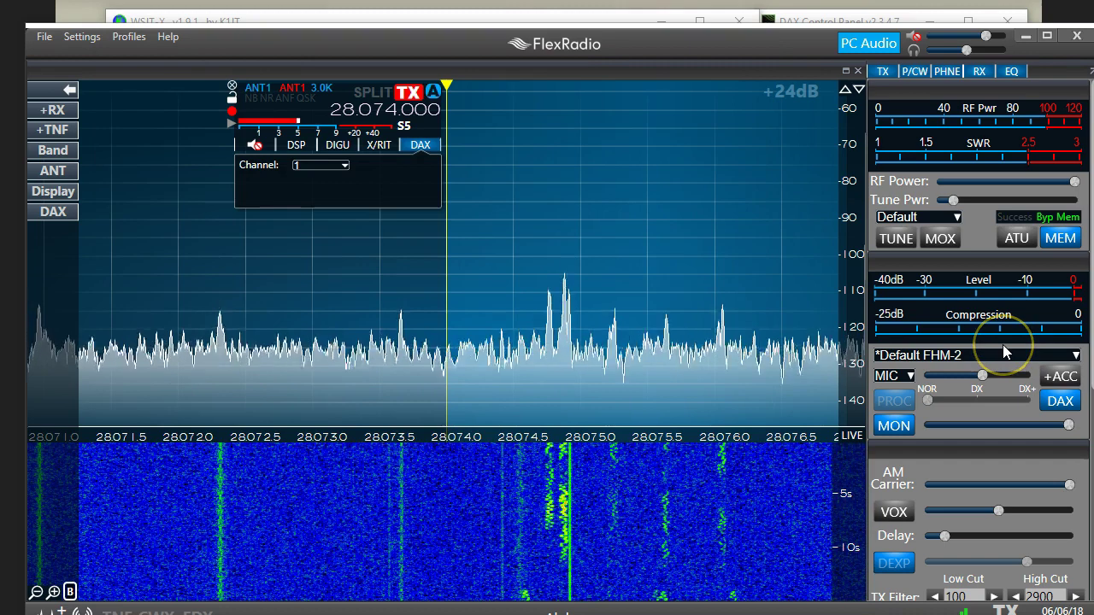
{"action": "key", "text": "alt+Tab"}
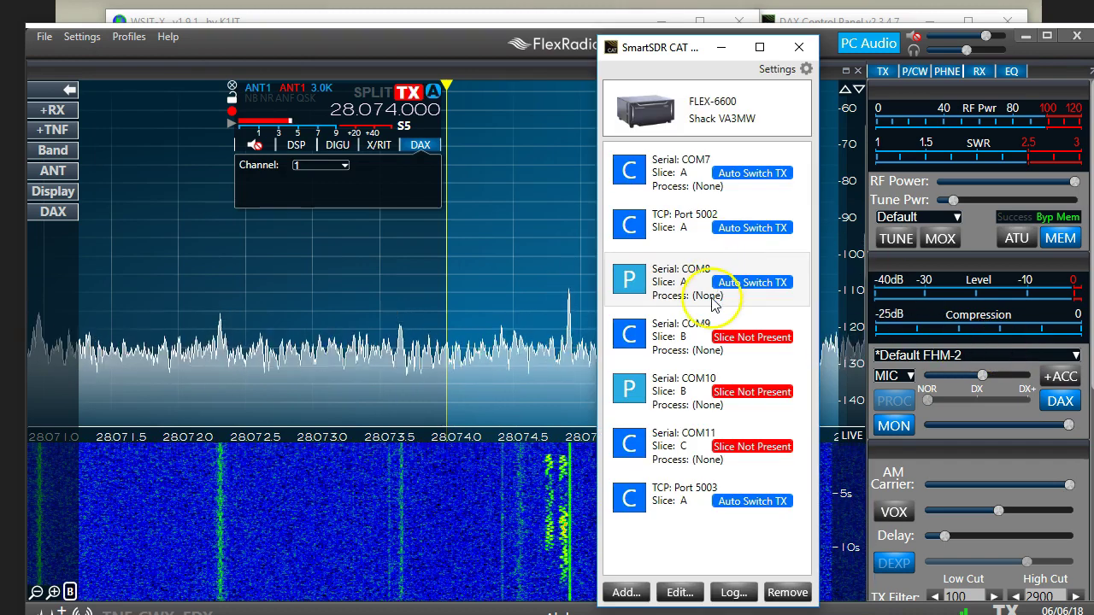
{"action": "key", "text": "alt+Tab"}
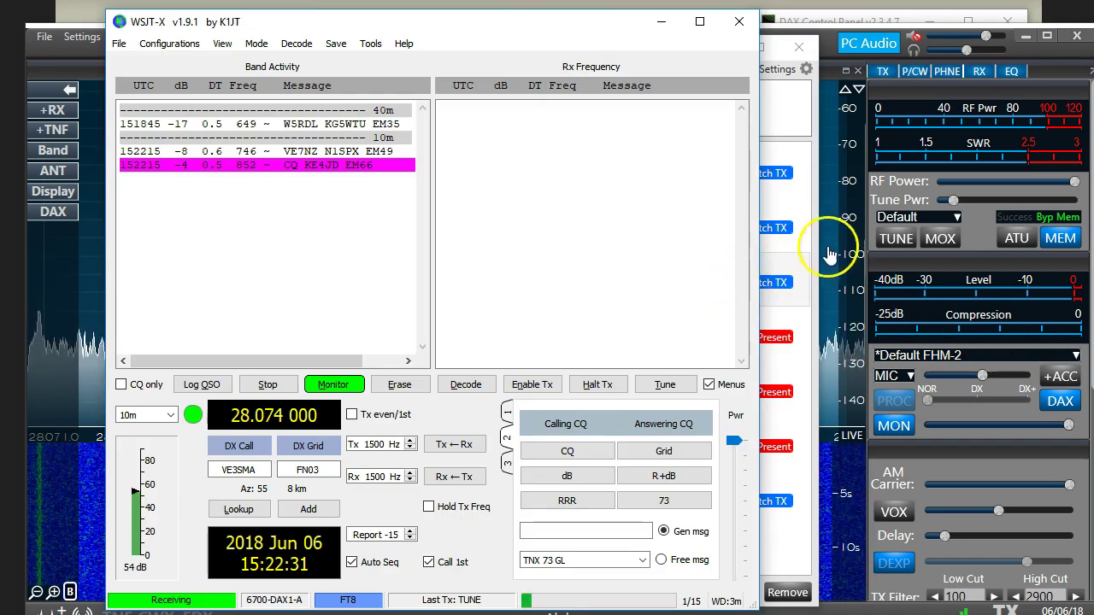
{"action": "left_click", "coordinate": [806, 183]}
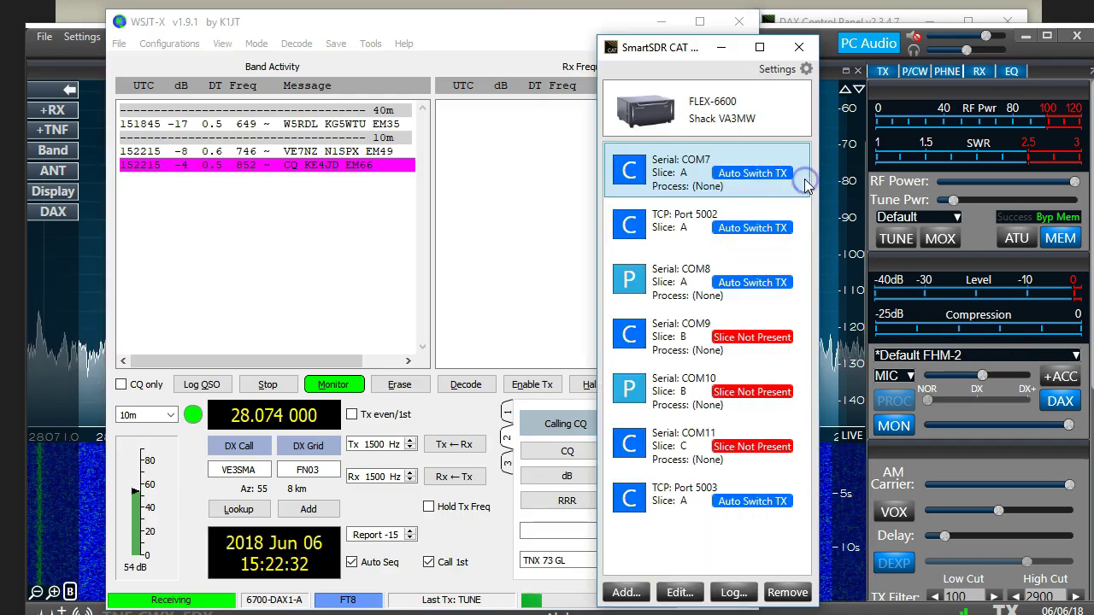
Minimize SmartSDR CAT, bring up the DAX Control Panel, and place the WSJT-X window beside it
{"action": "left_click", "coordinate": [717, 48]}
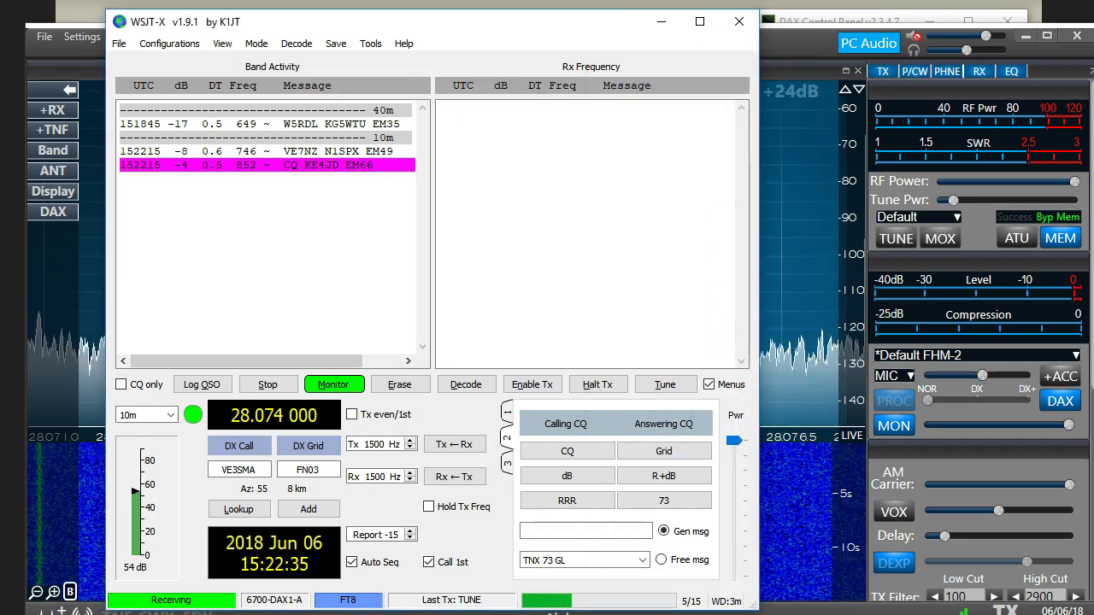
{"action": "key", "text": "alt+Tab"}
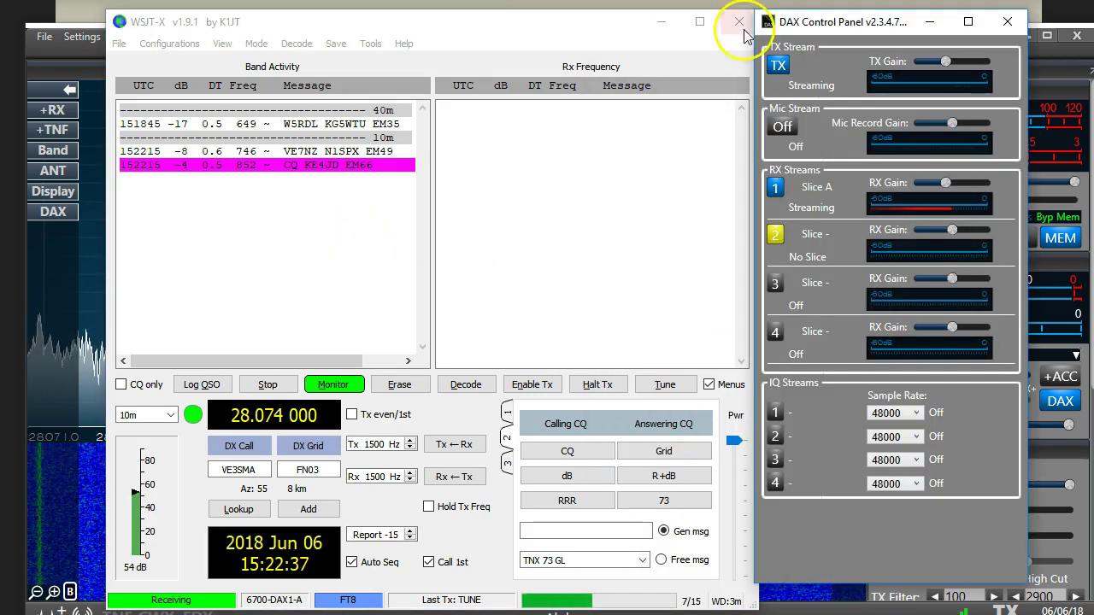
{"action": "left_click_drag", "start_coordinate": [618, 35], "coordinate": [587, 32]}
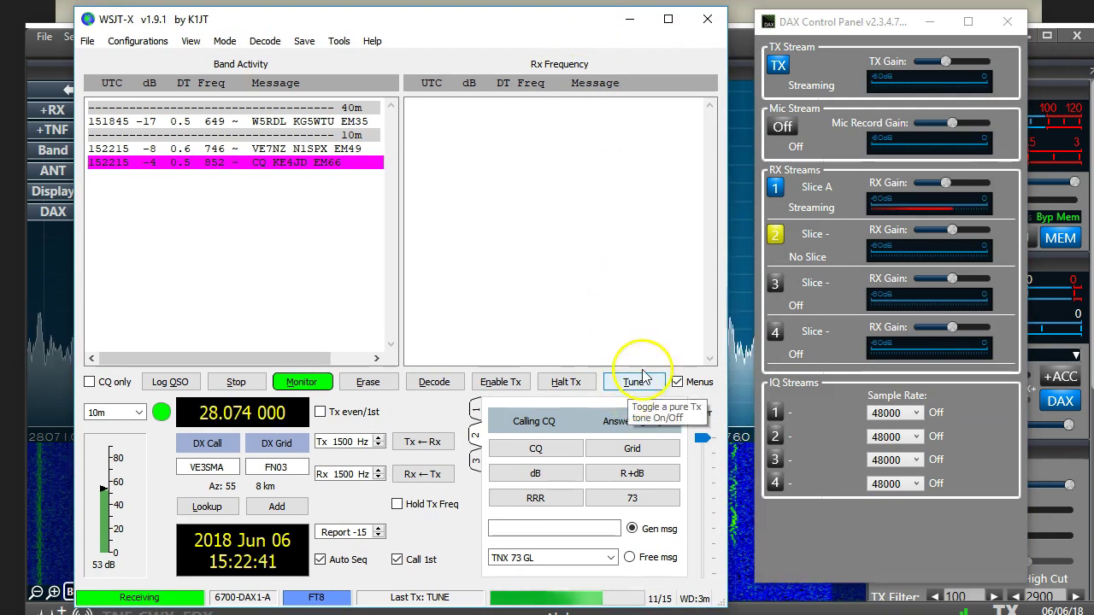
Move the DAX Control Panel off the SmartSDR transmit controls and reduce RF Power to its minimum
{"action": "left_click_drag", "start_coordinate": [931, 21], "coordinate": [708, 24]}
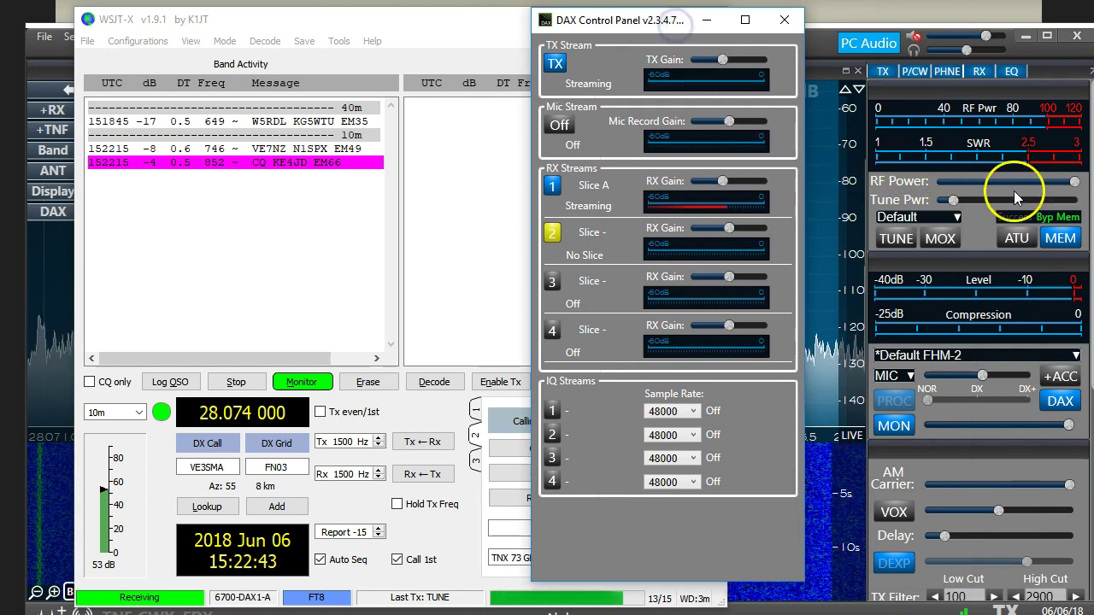
{"action": "left_click_drag", "start_coordinate": [1071, 185], "coordinate": [871, 159]}
{"action": "key", "text": "alt+Tab"}
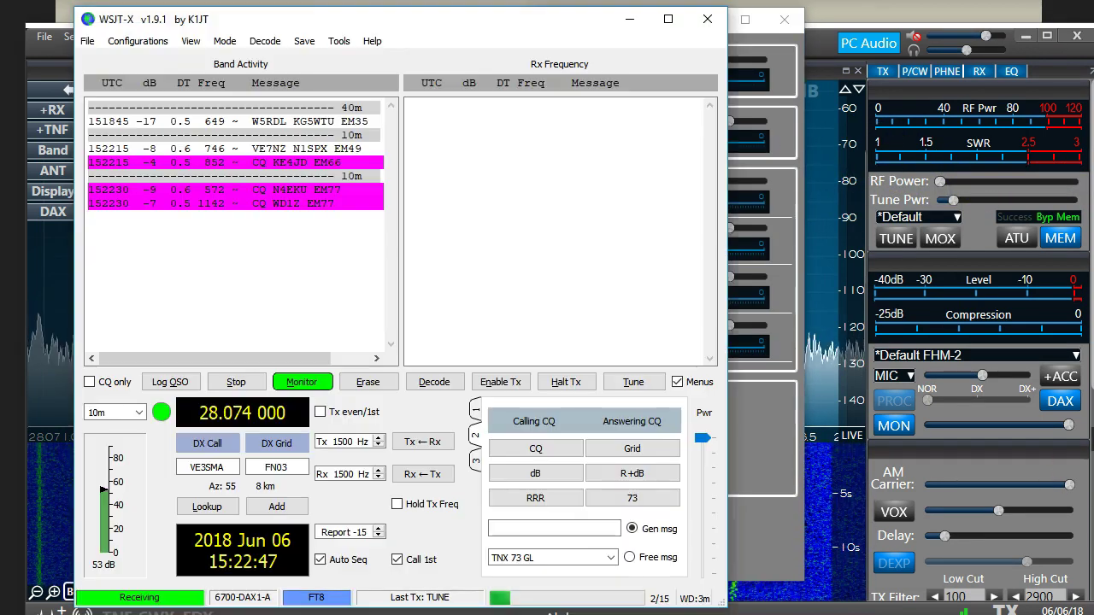
{"action": "left_click", "coordinate": [908, 277]}
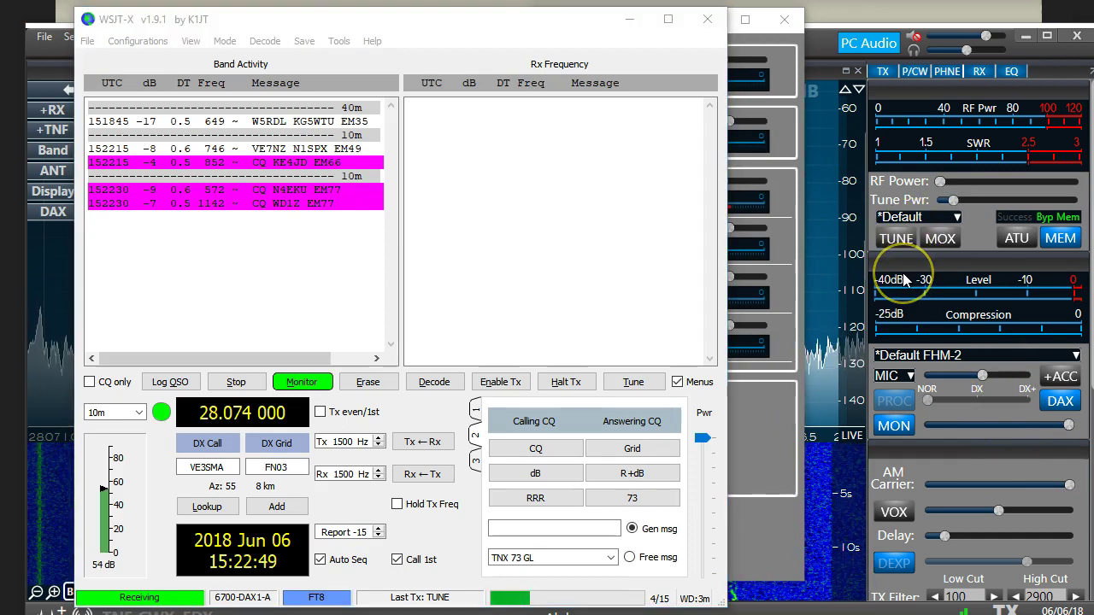
Place the DAX Control Panel back beside WSJT-X and start a Tune transmission
{"action": "left_click", "coordinate": [791, 208]}
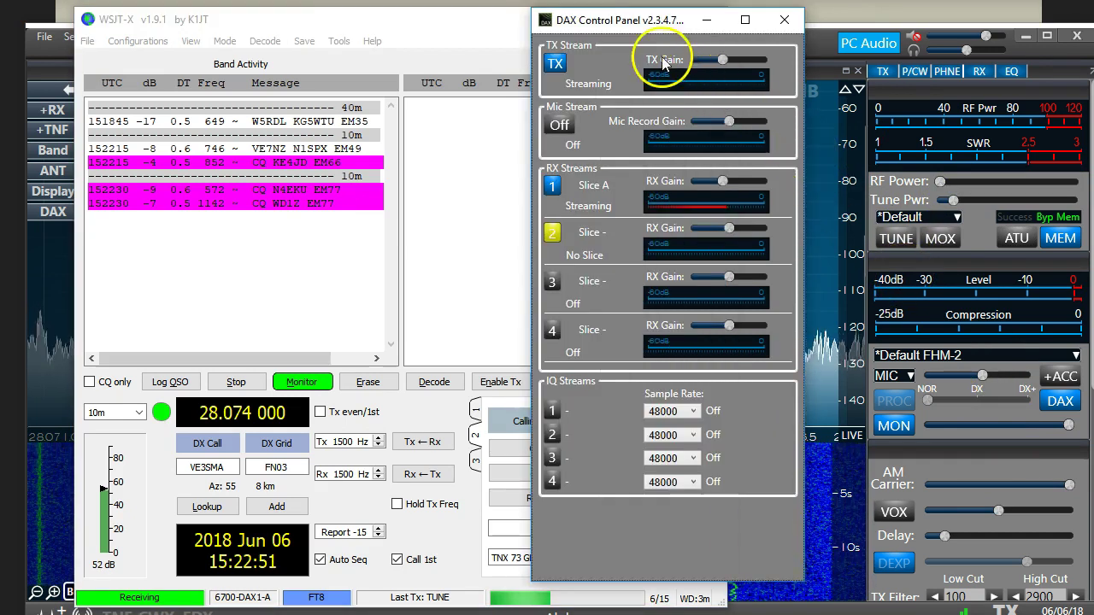
{"action": "left_click_drag", "start_coordinate": [640, 23], "coordinate": [865, 26]}
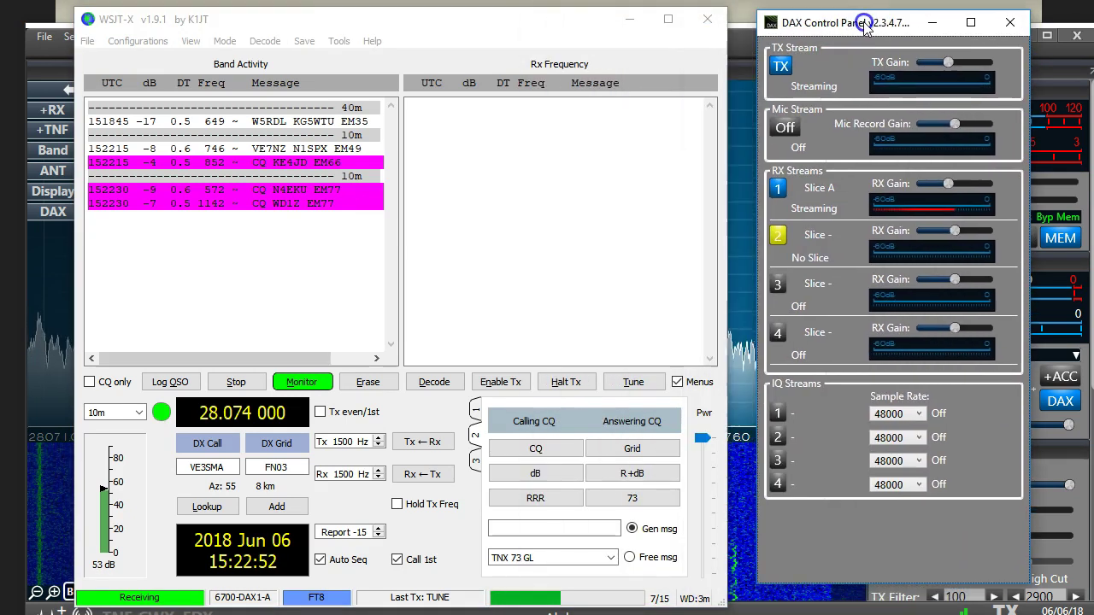
{"action": "left_click", "coordinate": [640, 386]}
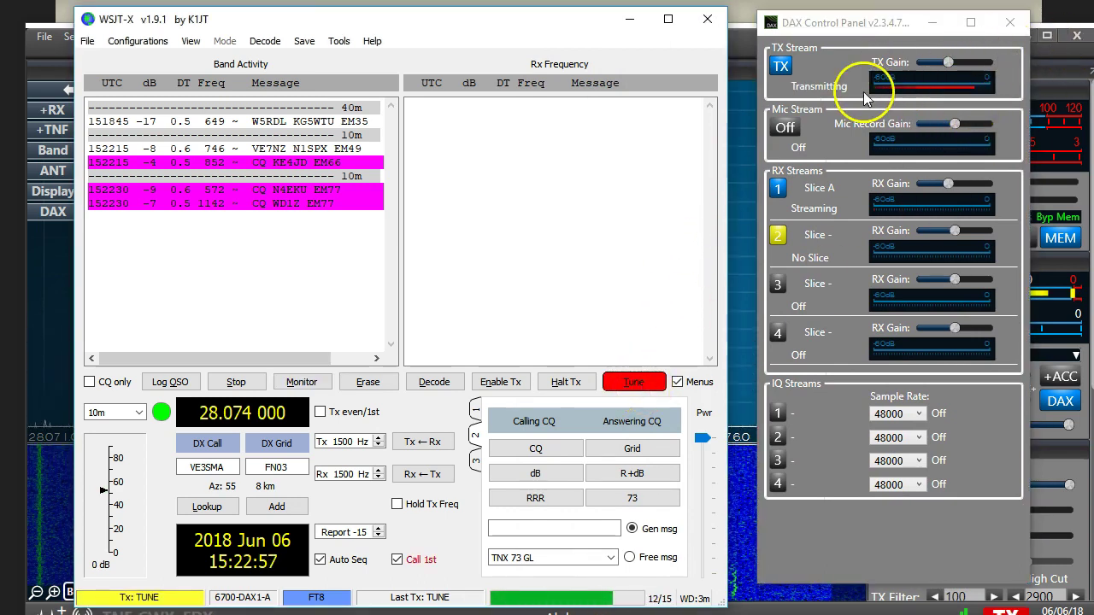
Uncover the SmartSDR transmit meters and examine the audio level with RF Power at minimum during the Tune transmission
{"action": "left_click_drag", "start_coordinate": [858, 28], "coordinate": [651, 31]}
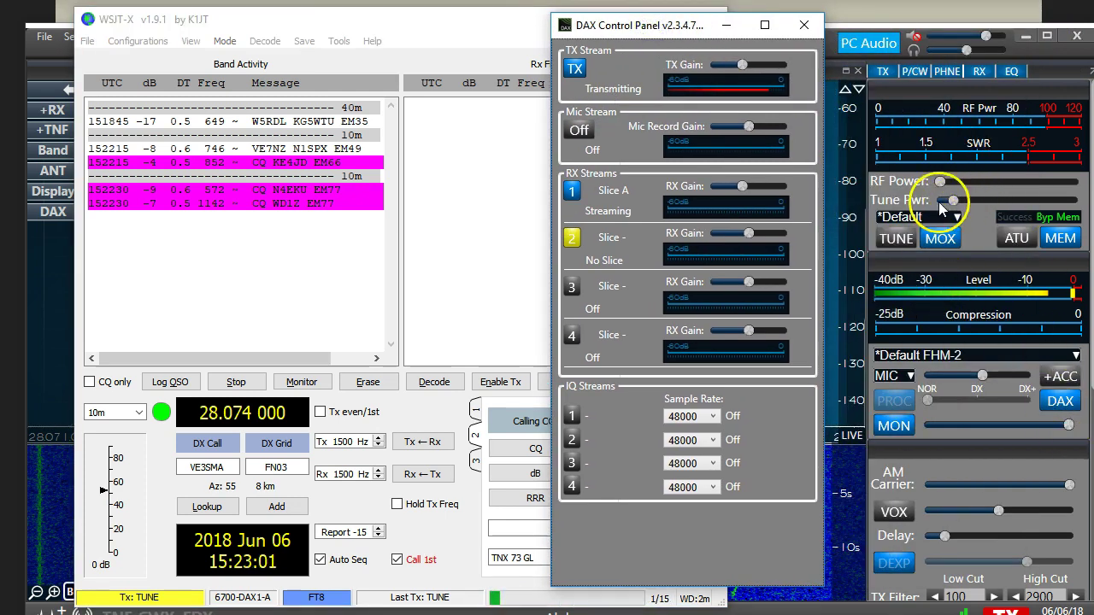
{"action": "left_click_drag", "start_coordinate": [943, 181], "coordinate": [908, 182]}
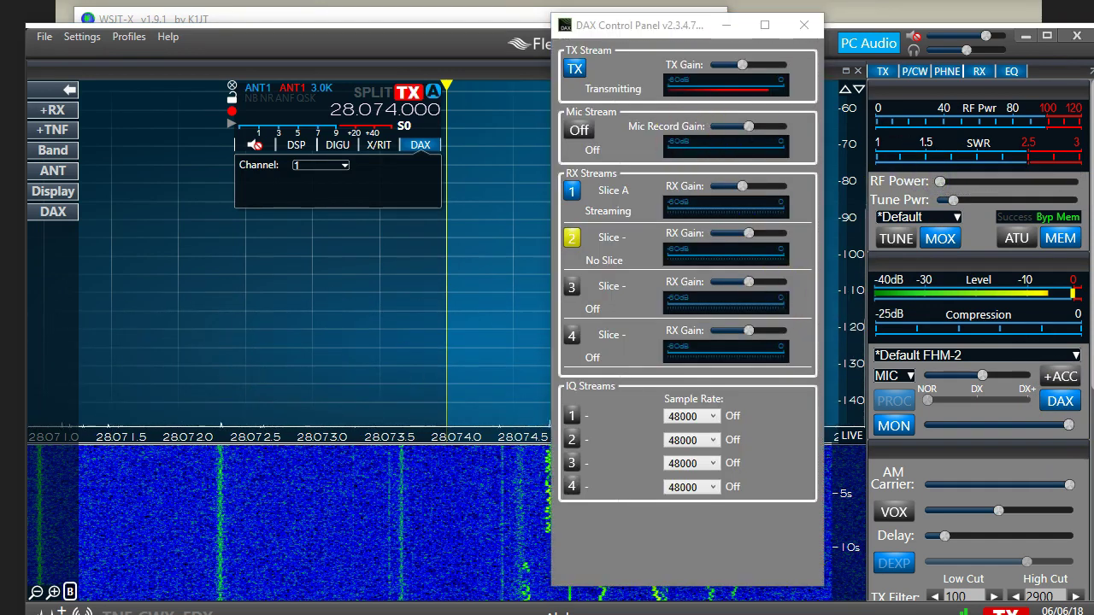
{"action": "key", "text": "alt+Tab"}
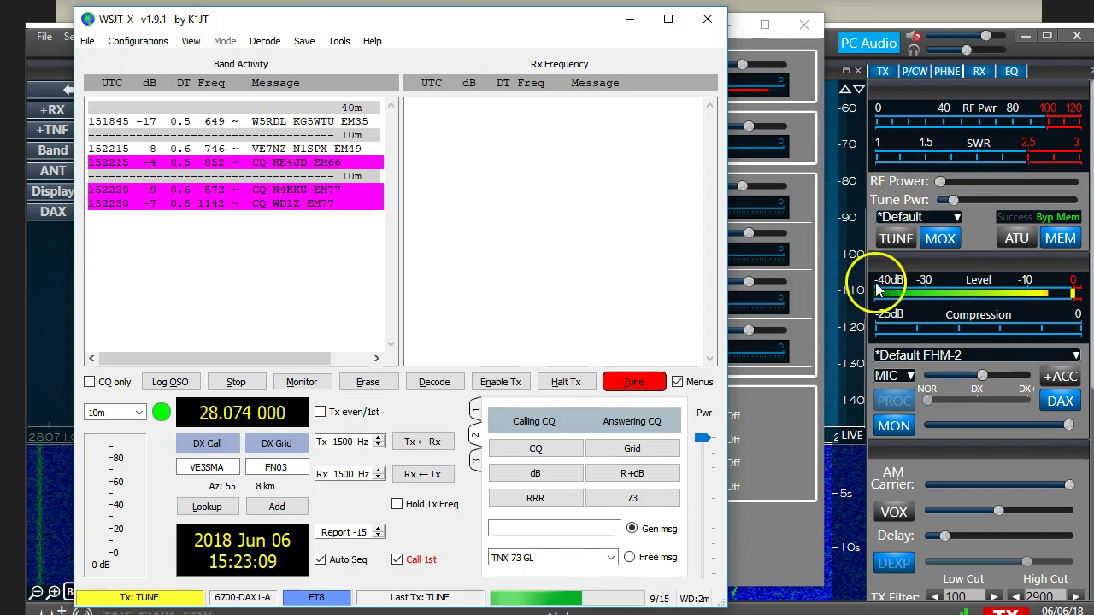
Bring the DAX Control Panel forward, place it beside WSJT-X, and stop the Tune transmission
{"action": "left_click", "coordinate": [791, 560]}
{"action": "left_click_drag", "start_coordinate": [629, 30], "coordinate": [816, 34]}
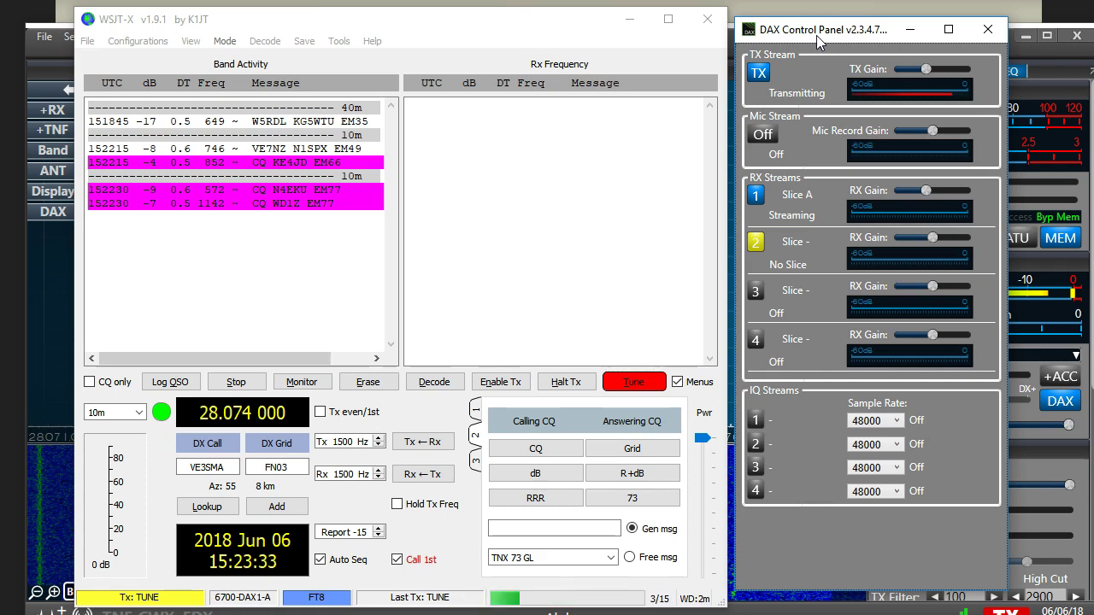
{"action": "left_click", "coordinate": [637, 381]}
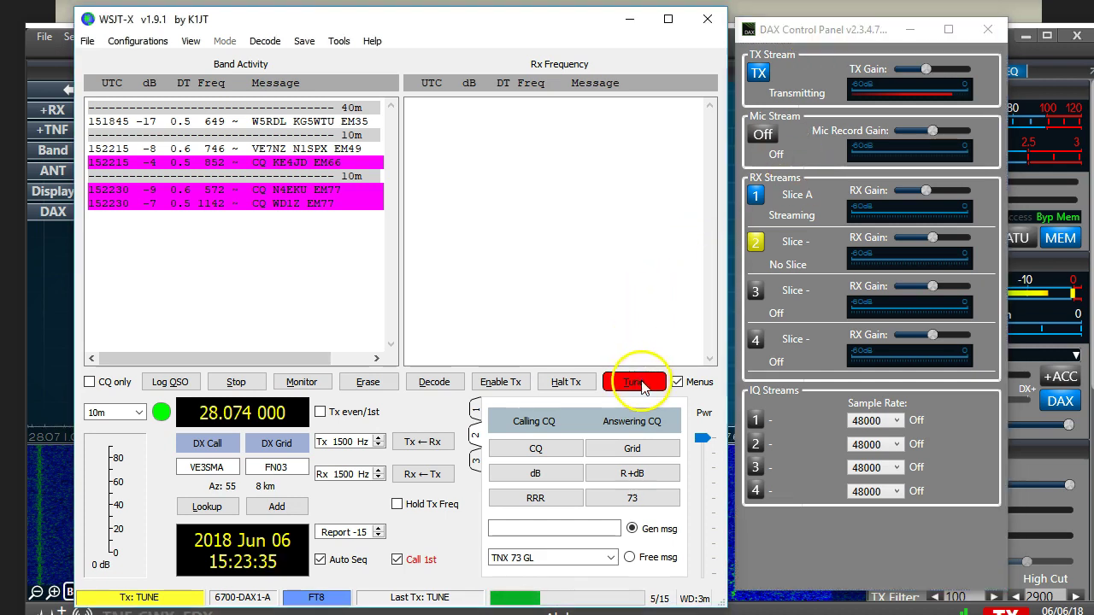